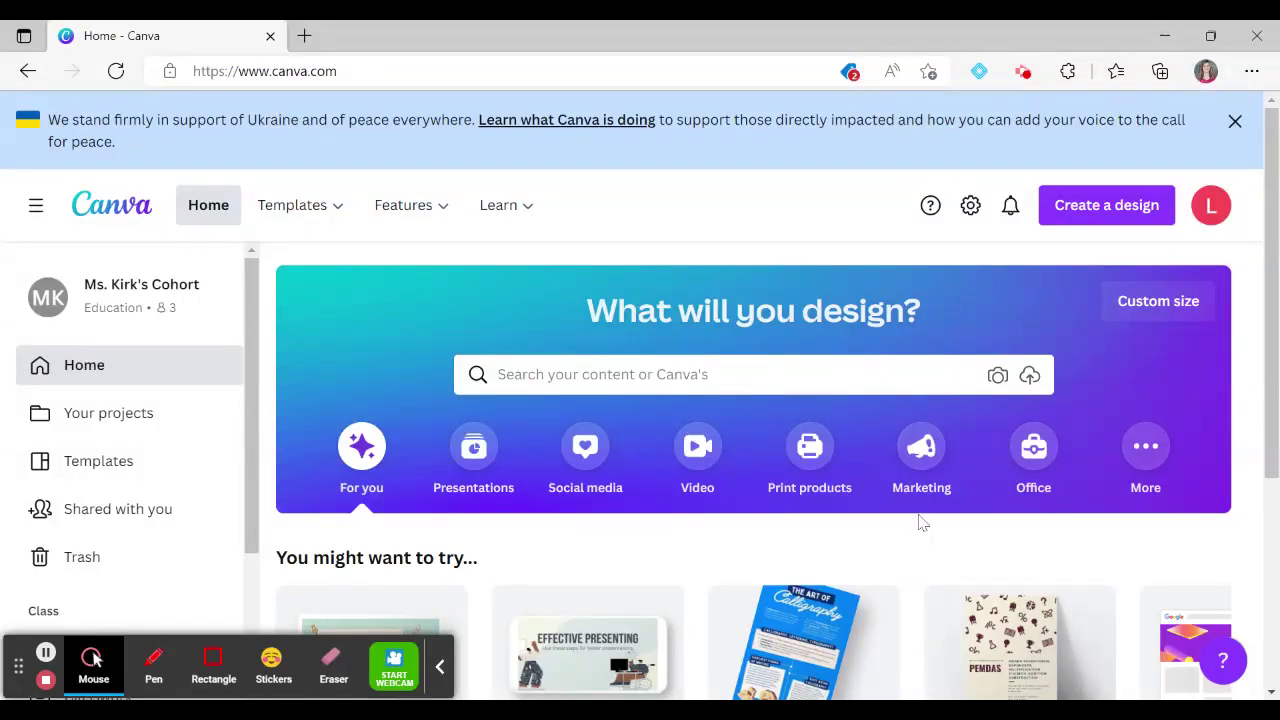
Create a new Education Presentation design from the suggested design types.
left_click(1092, 212)
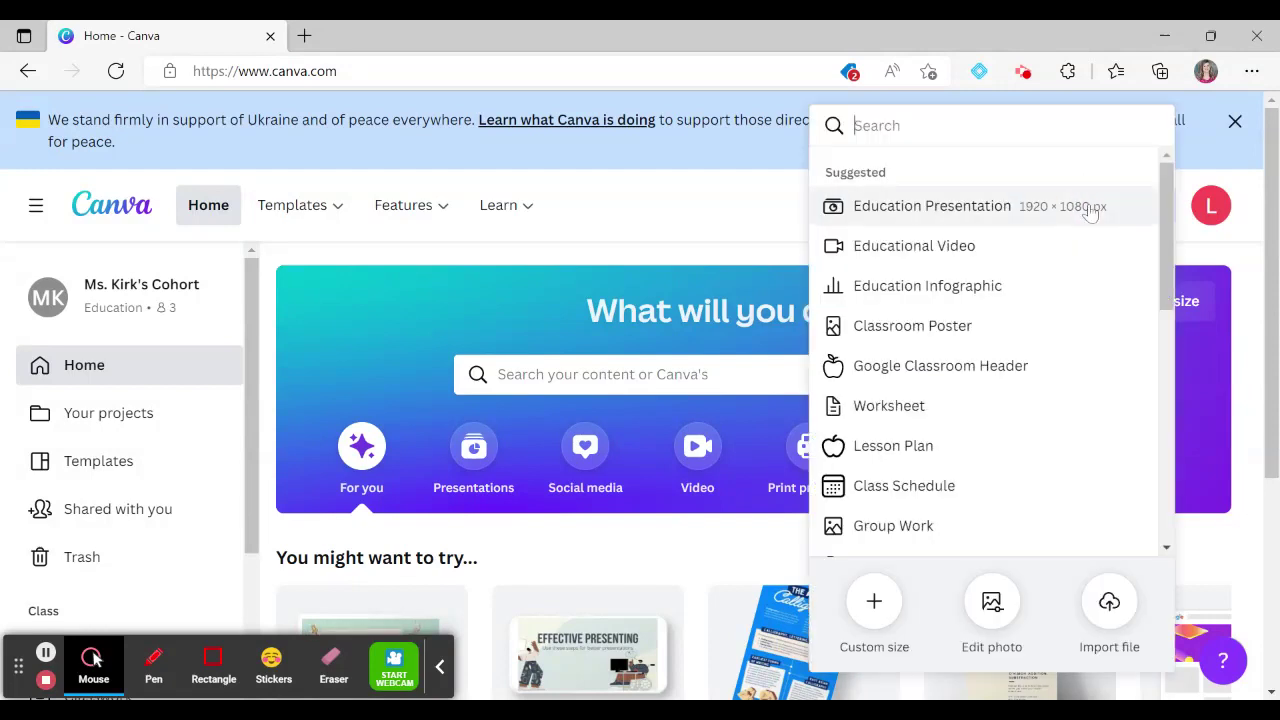
left_click(1000, 208)
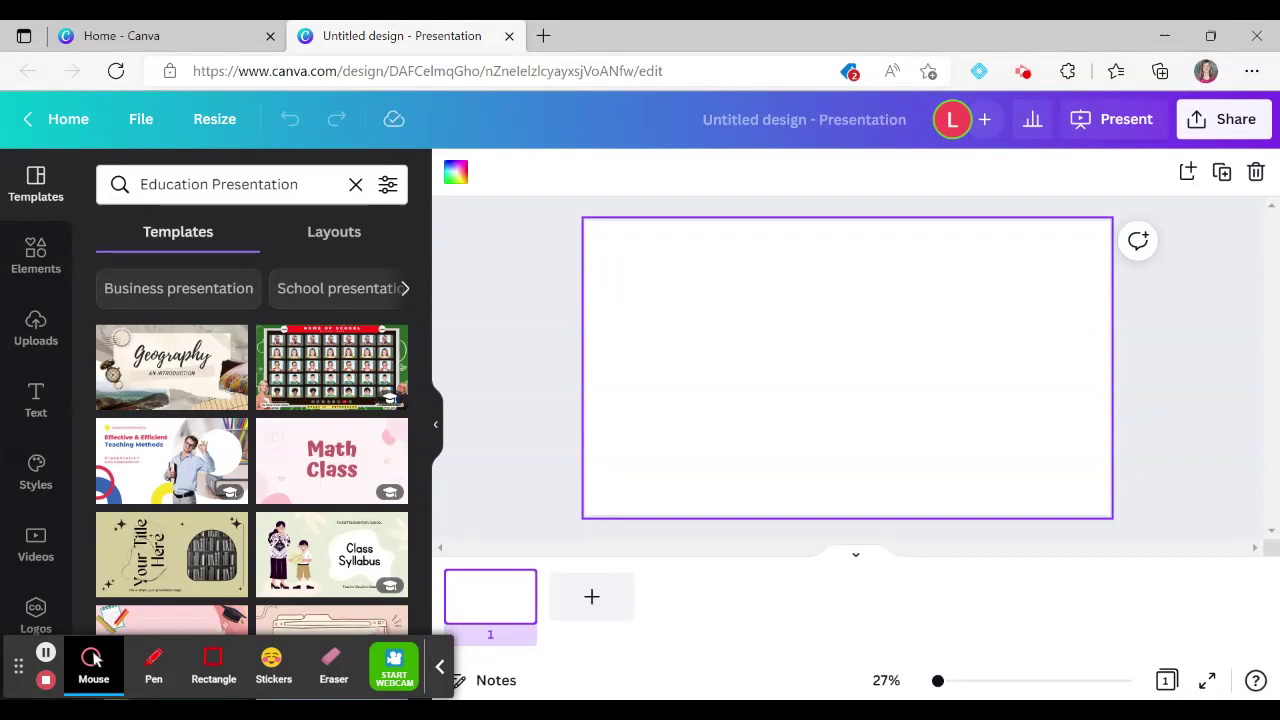
Search Elements for 'mind map' and scroll through the graphic results.
left_click(34, 265)
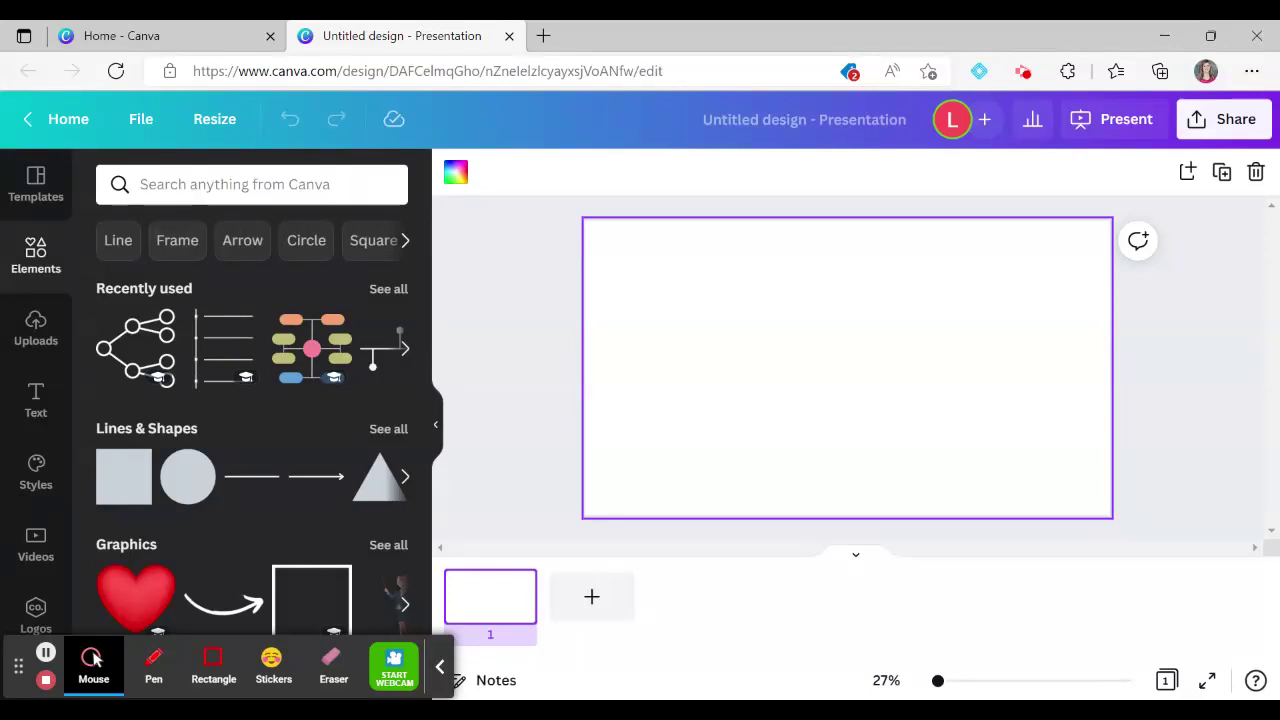
left_click(250, 184)
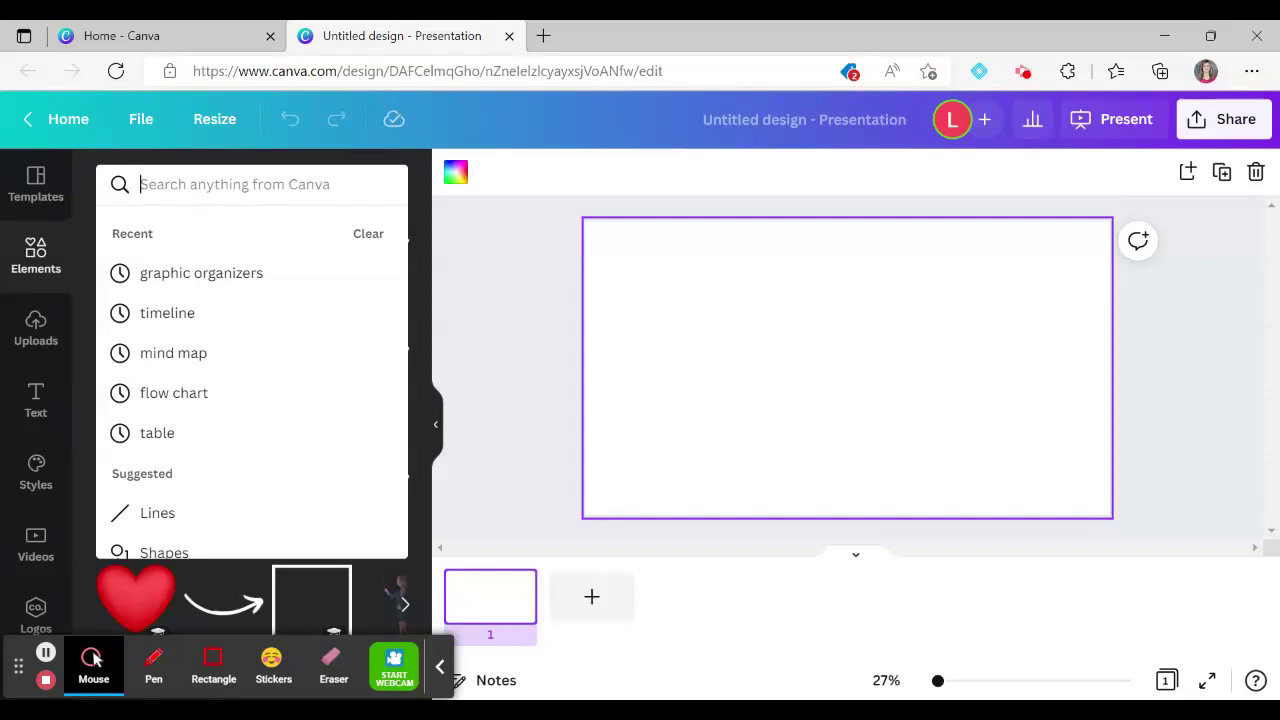
type("mind map")
key("Return")
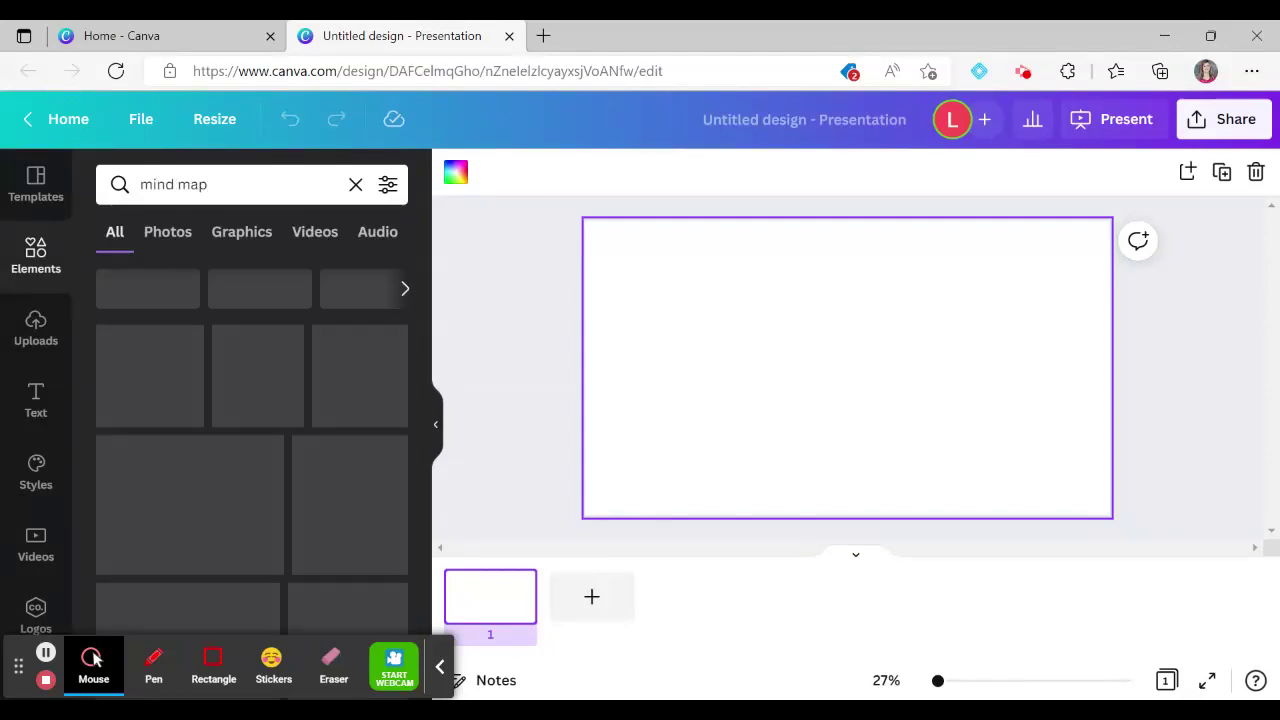
scroll(228, 405, "down", 2)
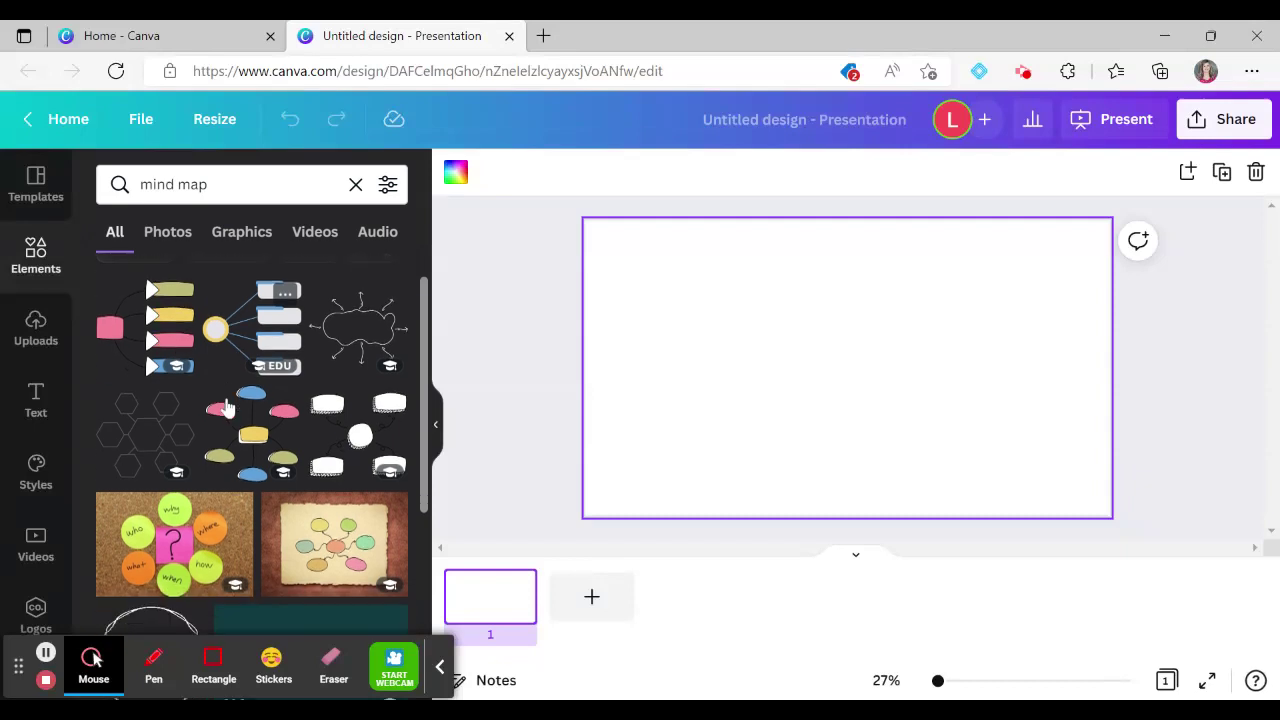
scroll(228, 405, "down", 5)
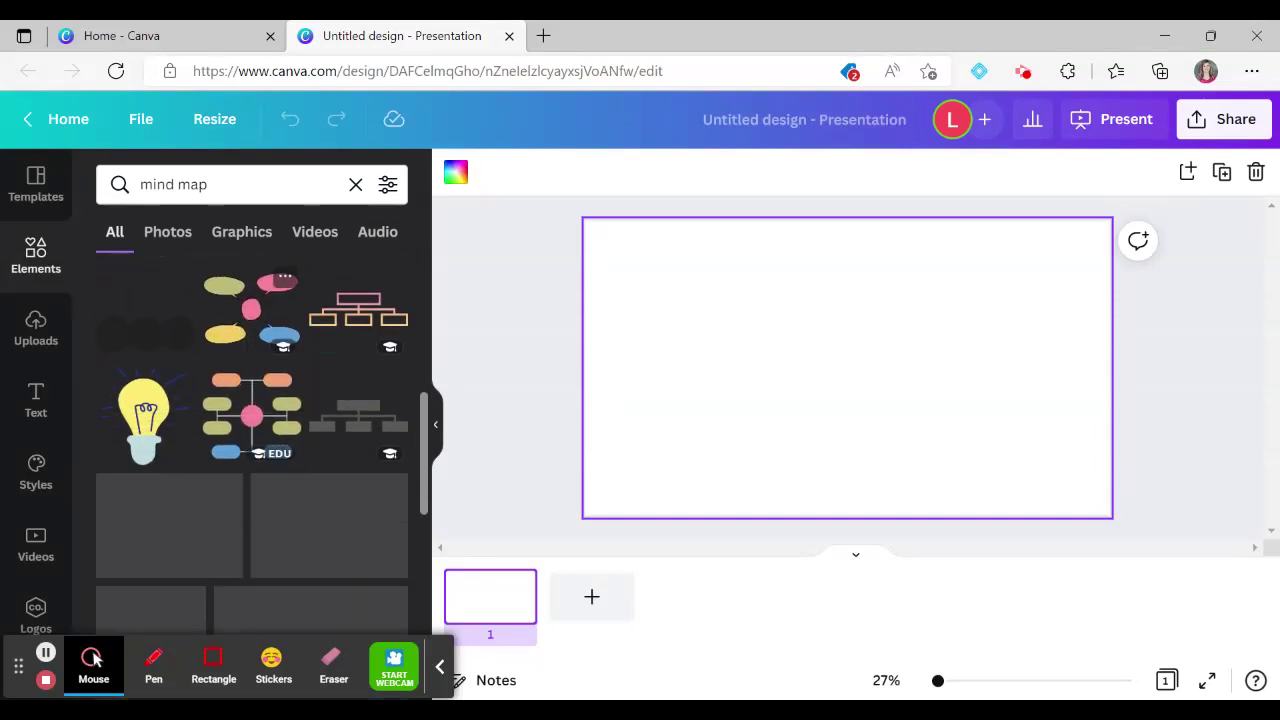
scroll(252, 420, "down", 1)
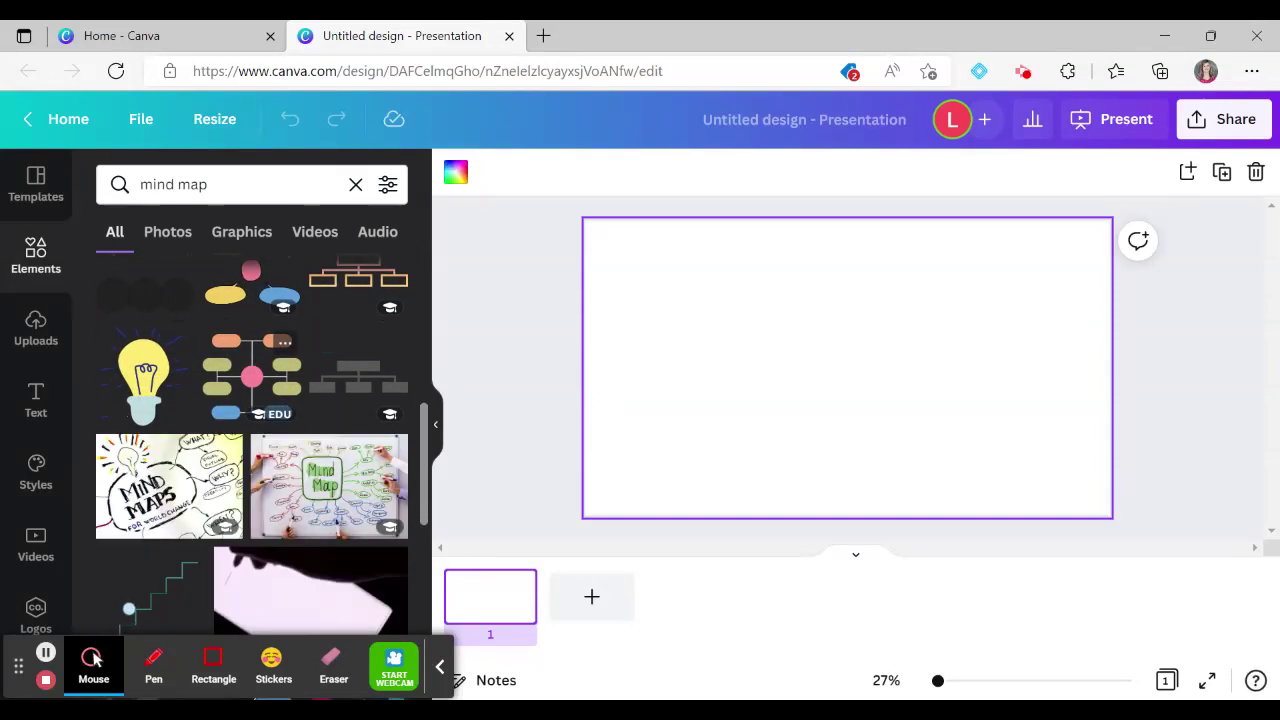
Add the colourful pink-centred mind map graphic and enlarge it across the slide's left side.
left_click(244, 384)
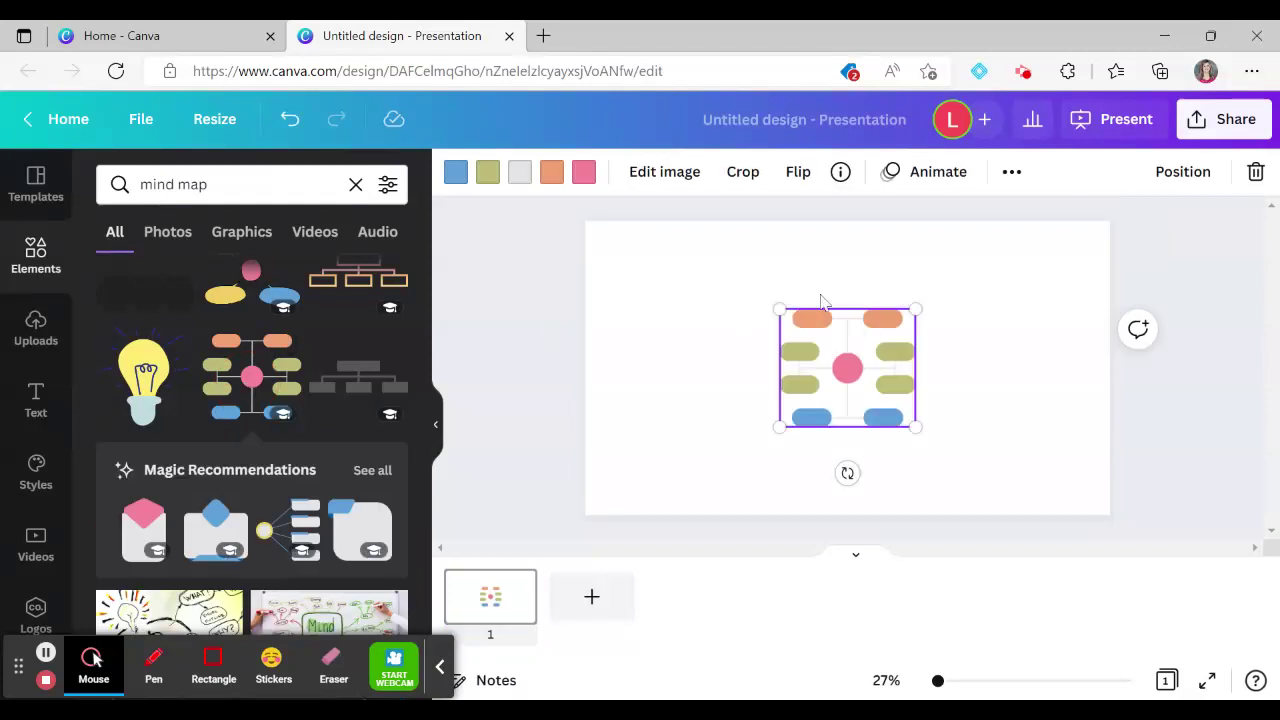
left_click_drag(779, 309, 529, 286)
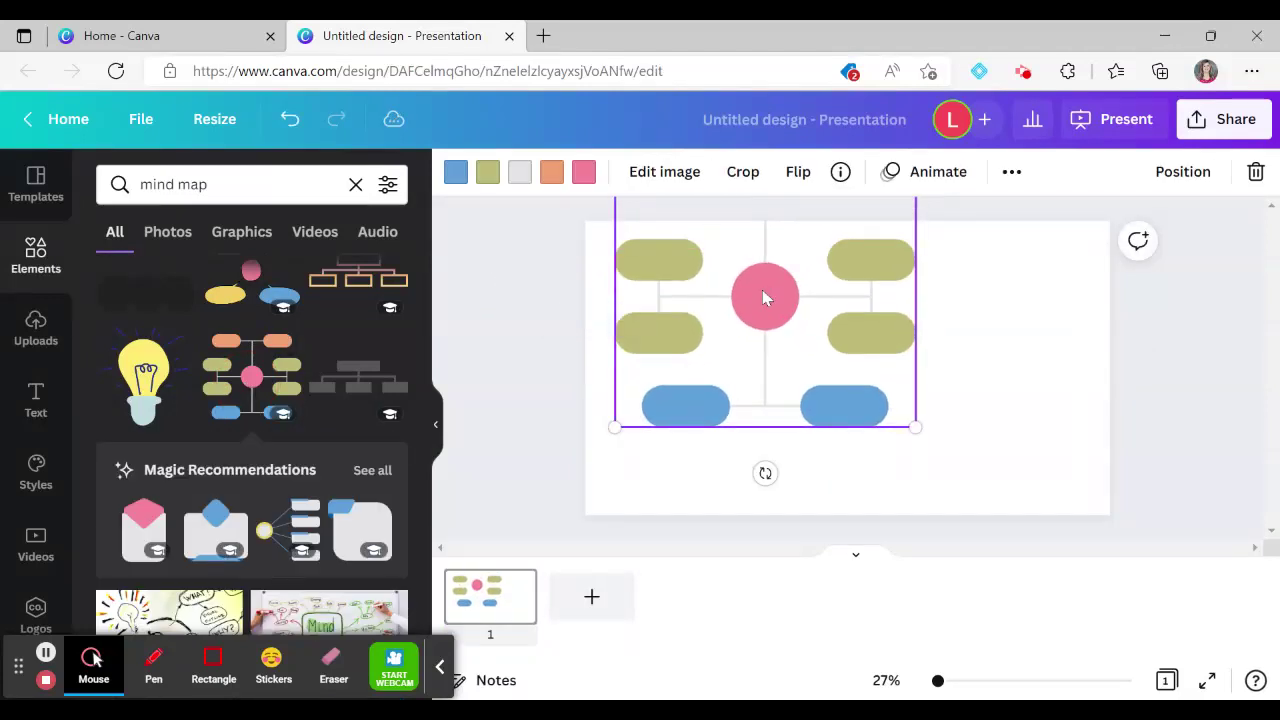
left_click_drag(763, 294, 753, 365)
left_click(972, 354)
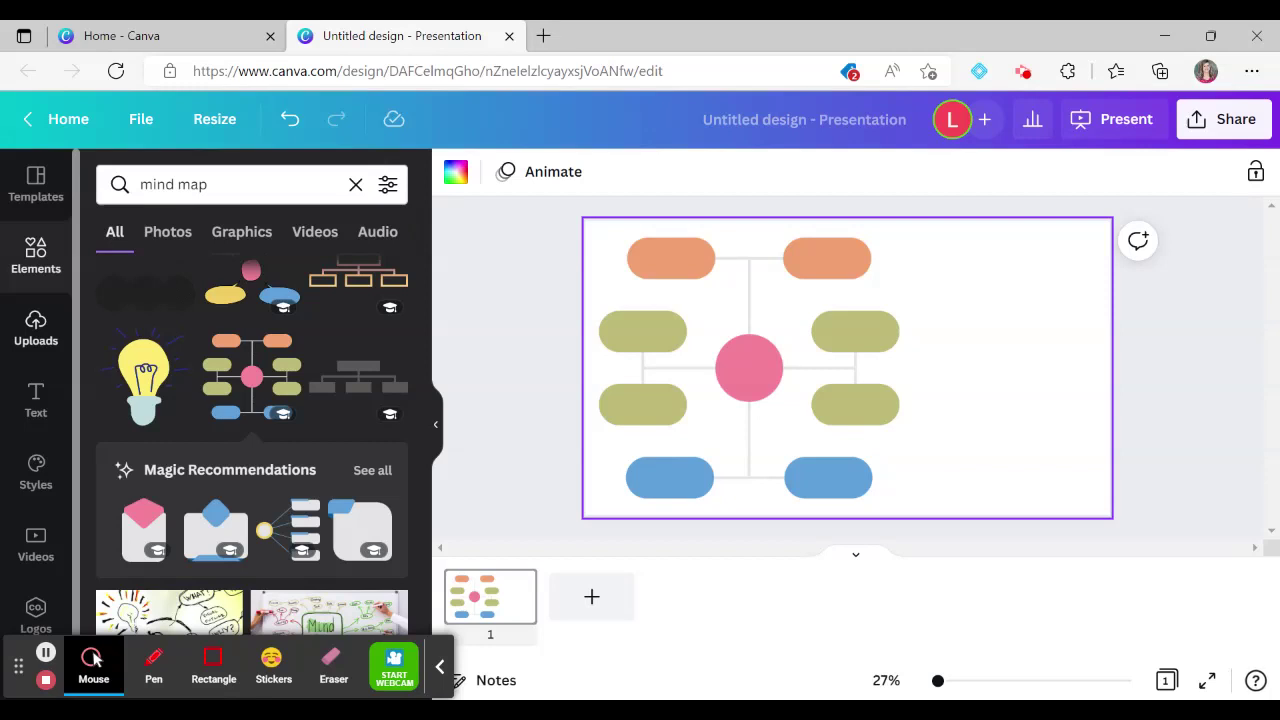
Add a 'Mind Map' heading in the slide's top-right corner and colour it pink.
left_click(36, 402)
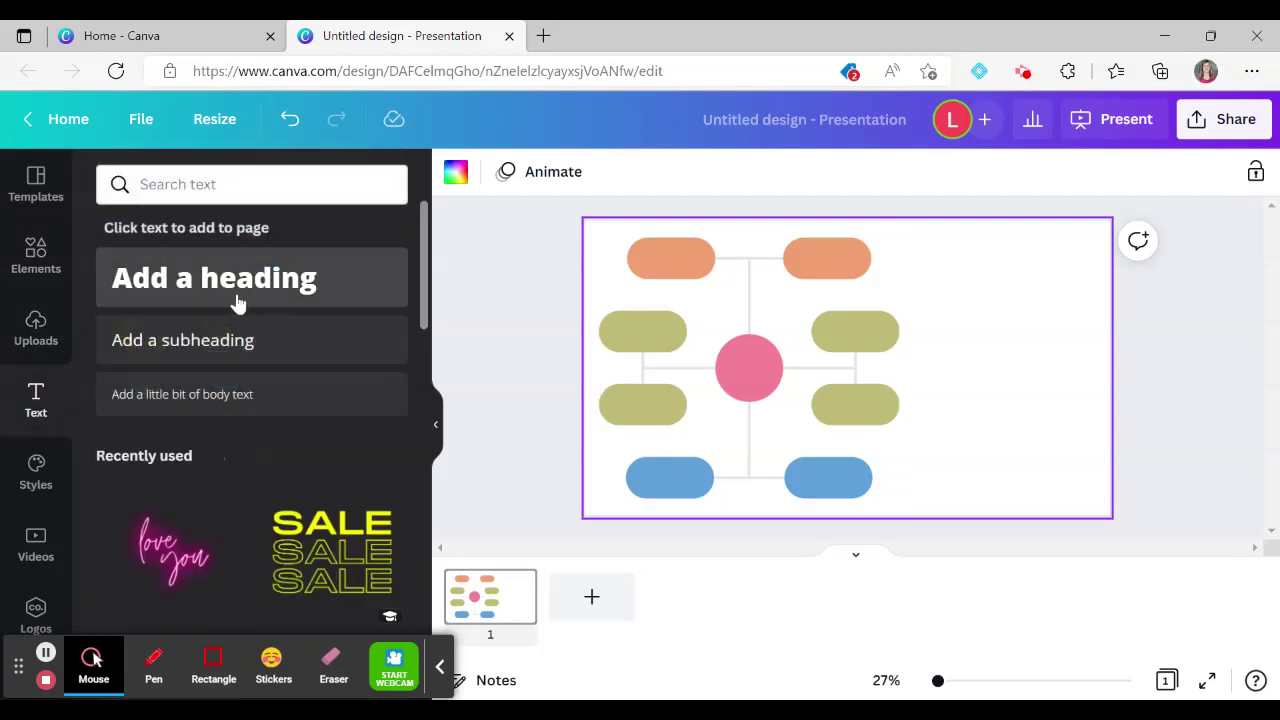
left_click(237, 303)
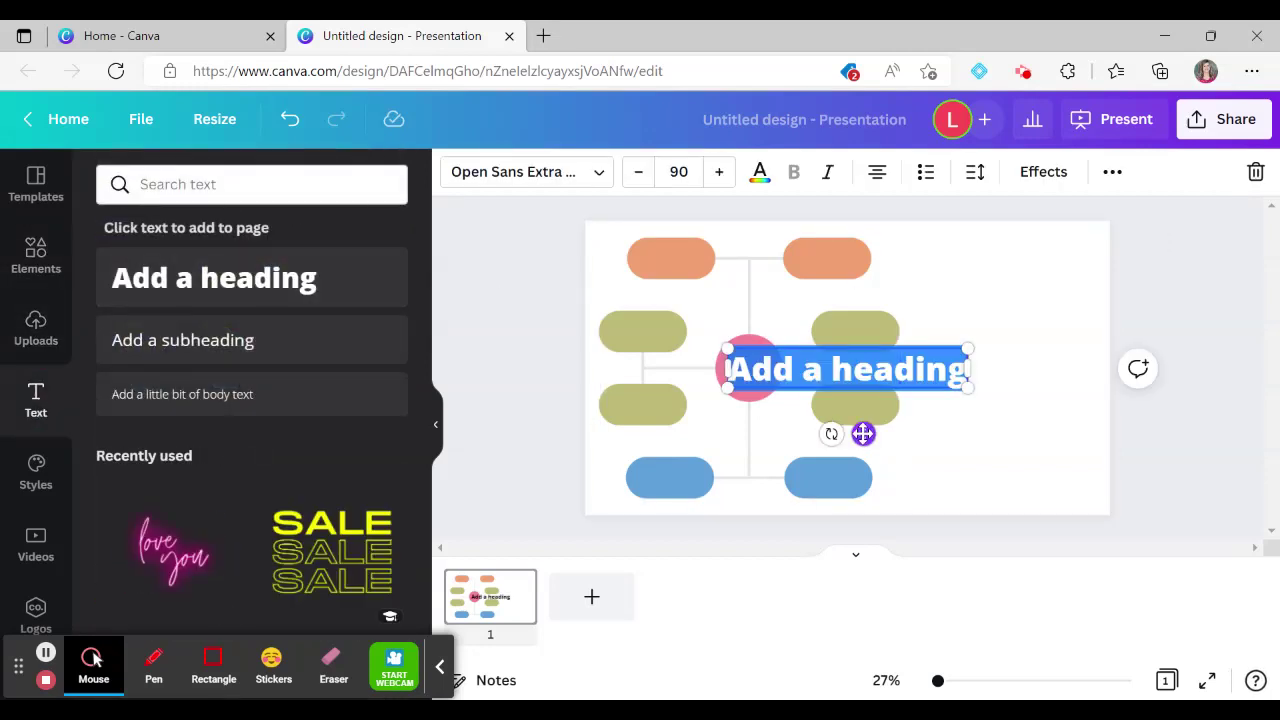
left_click_drag(864, 433, 1034, 316)
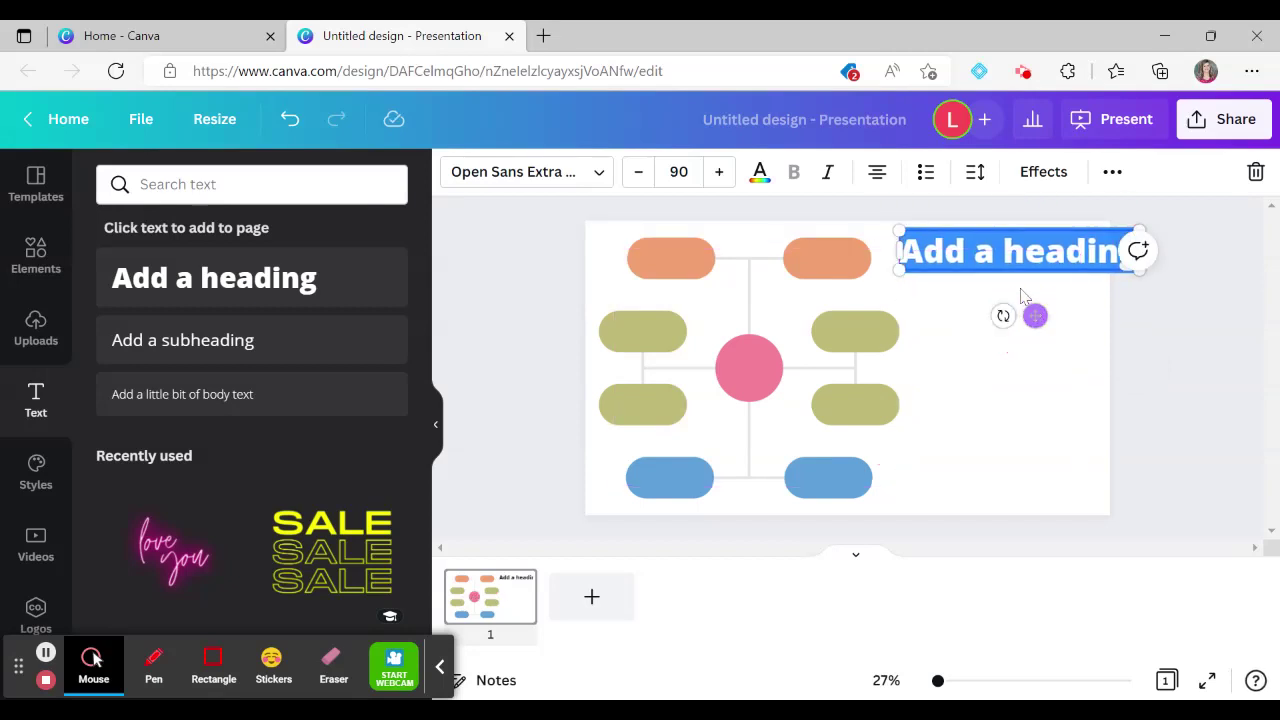
type("Mind Map")
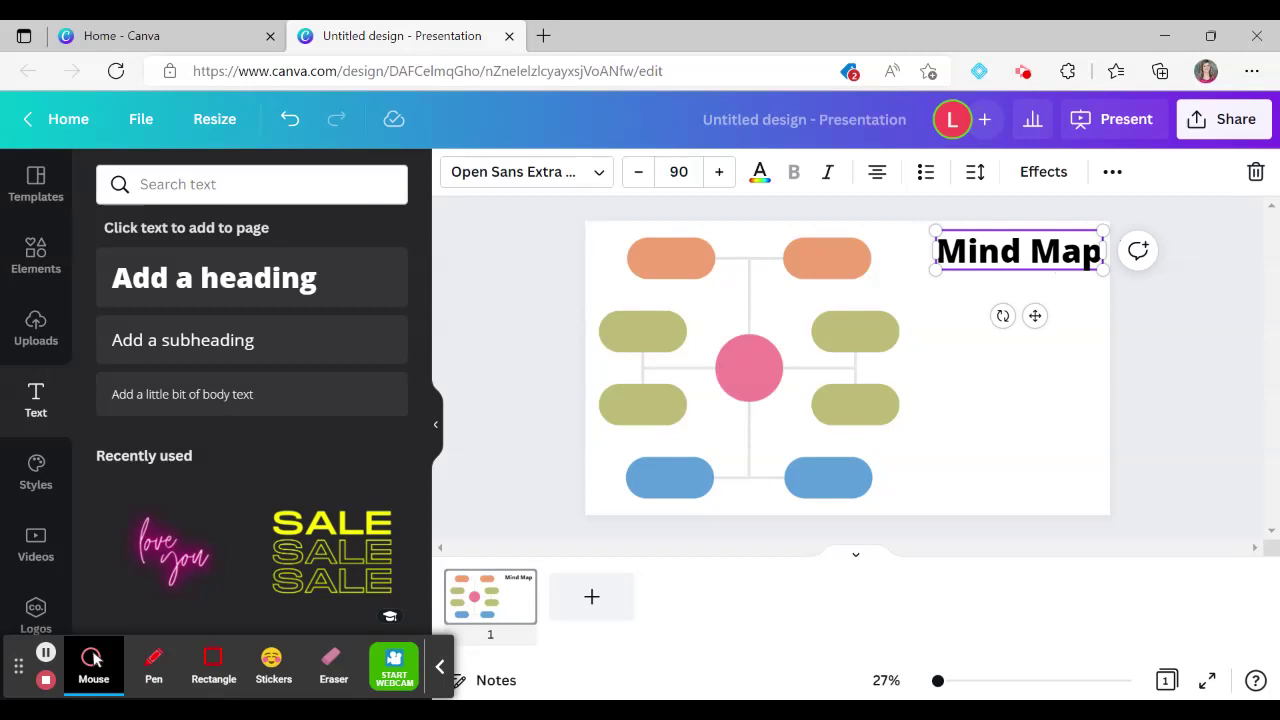
left_click_drag(1035, 315, 1021, 322)
left_click(760, 173)
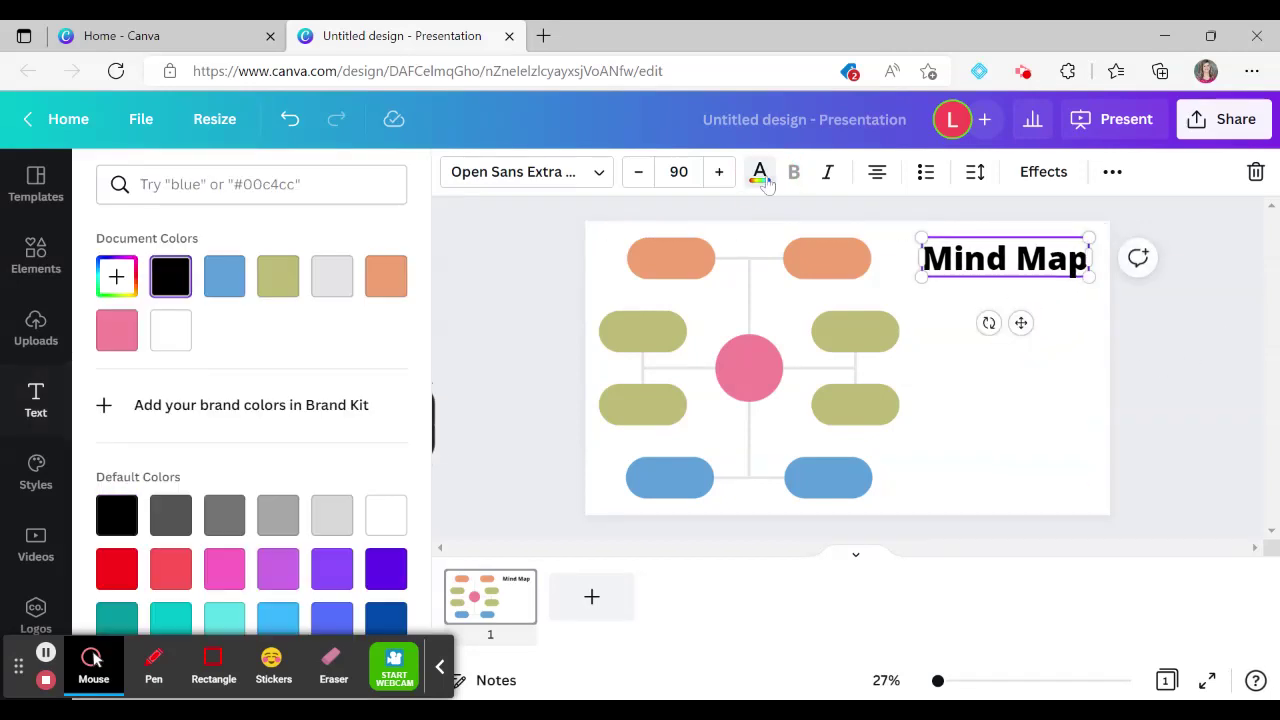
left_click(117, 330)
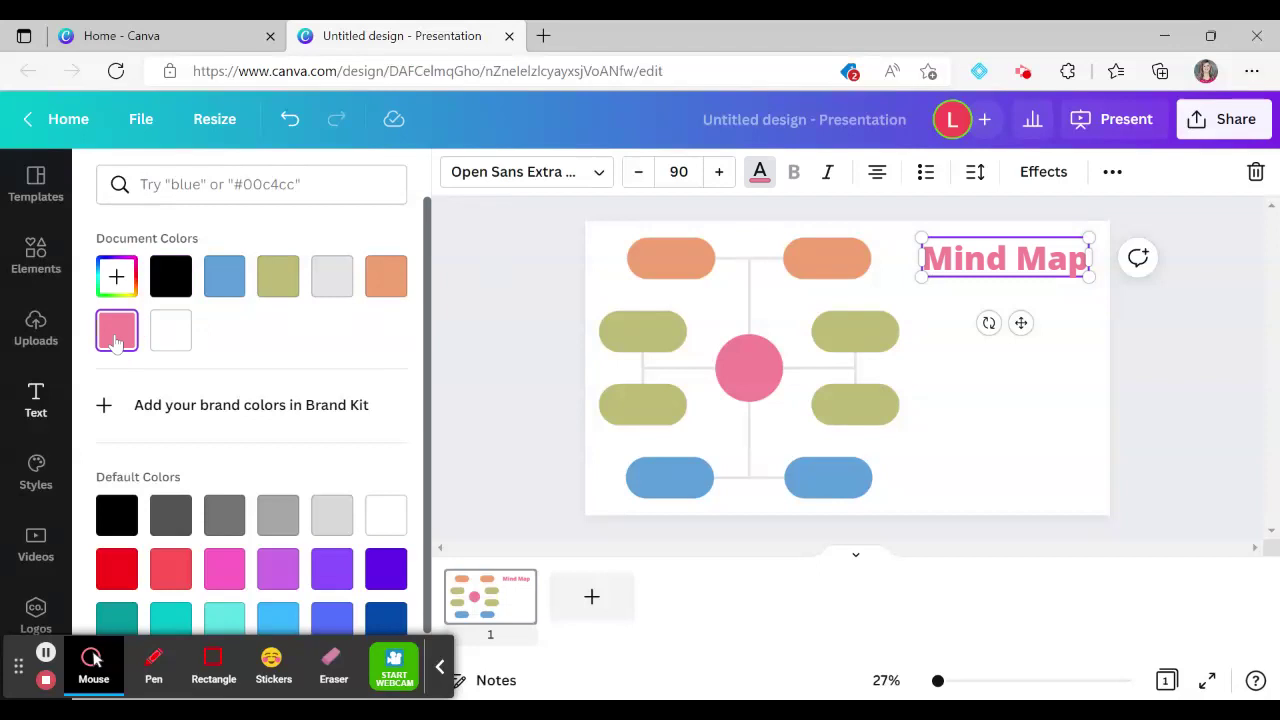
left_click(557, 358)
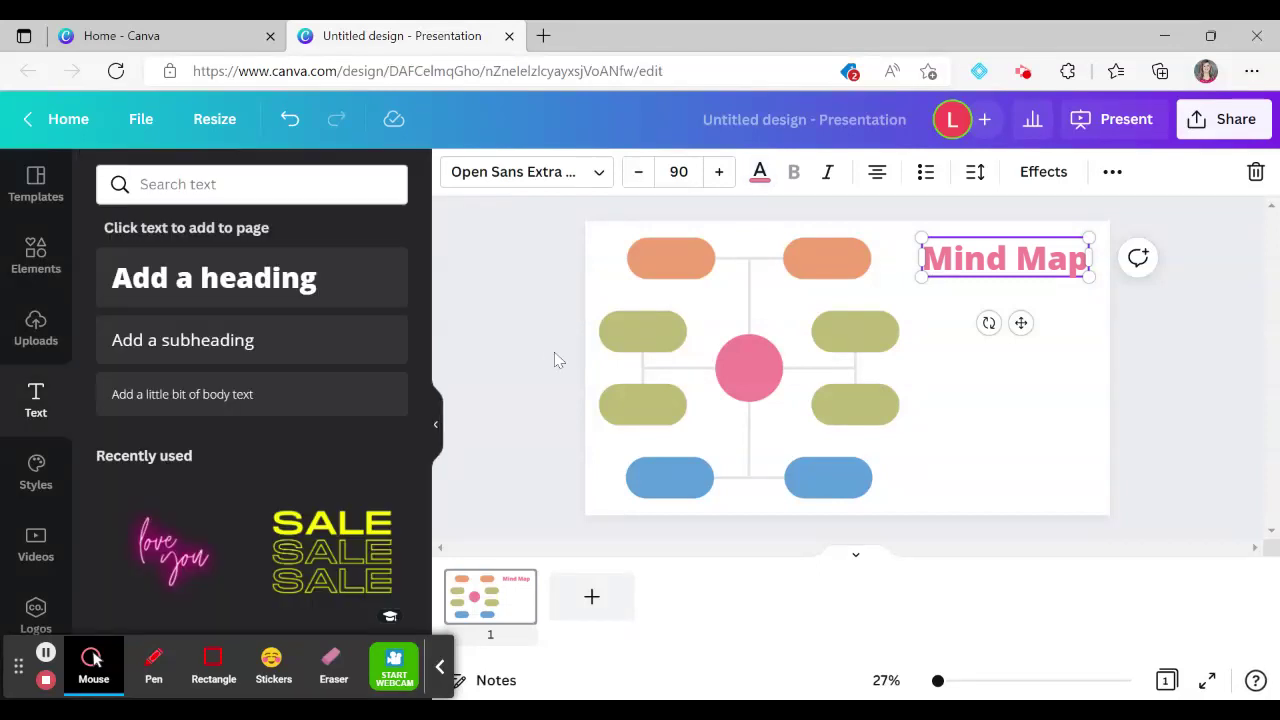
left_click(1204, 443)
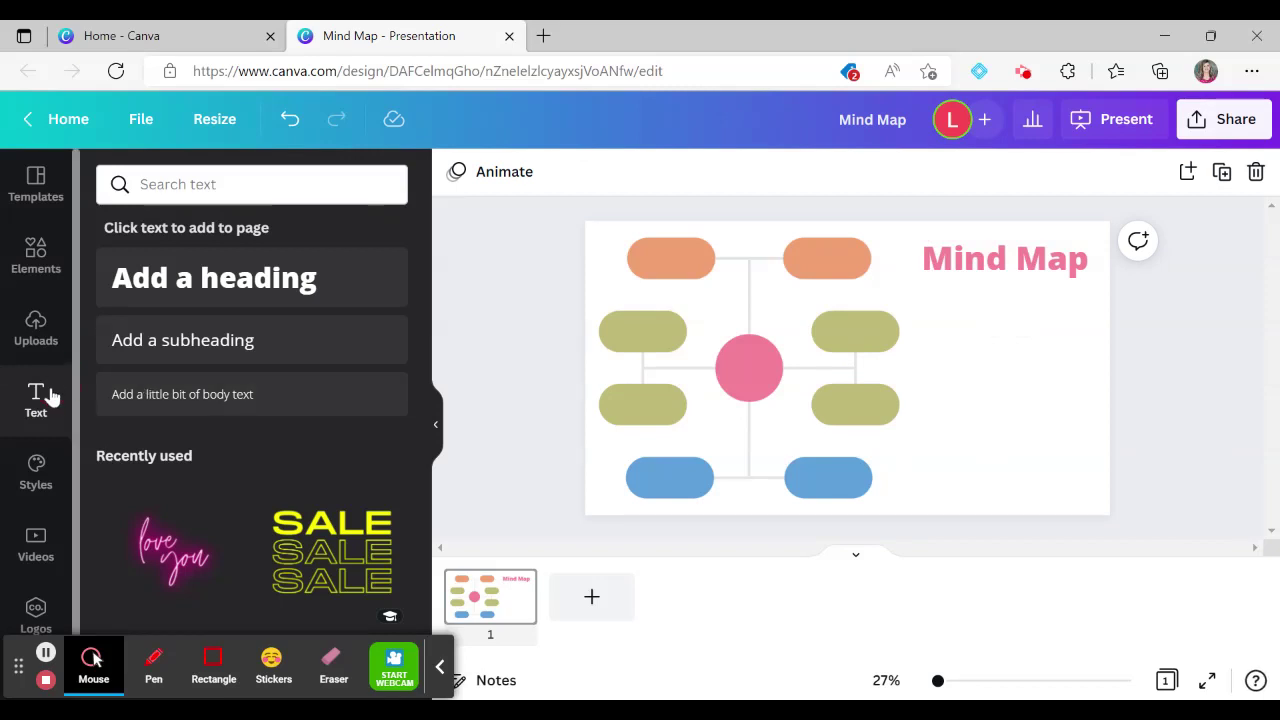
Label the upper-left olive branch 'Dialogue' with a subheading.
left_click(192, 358)
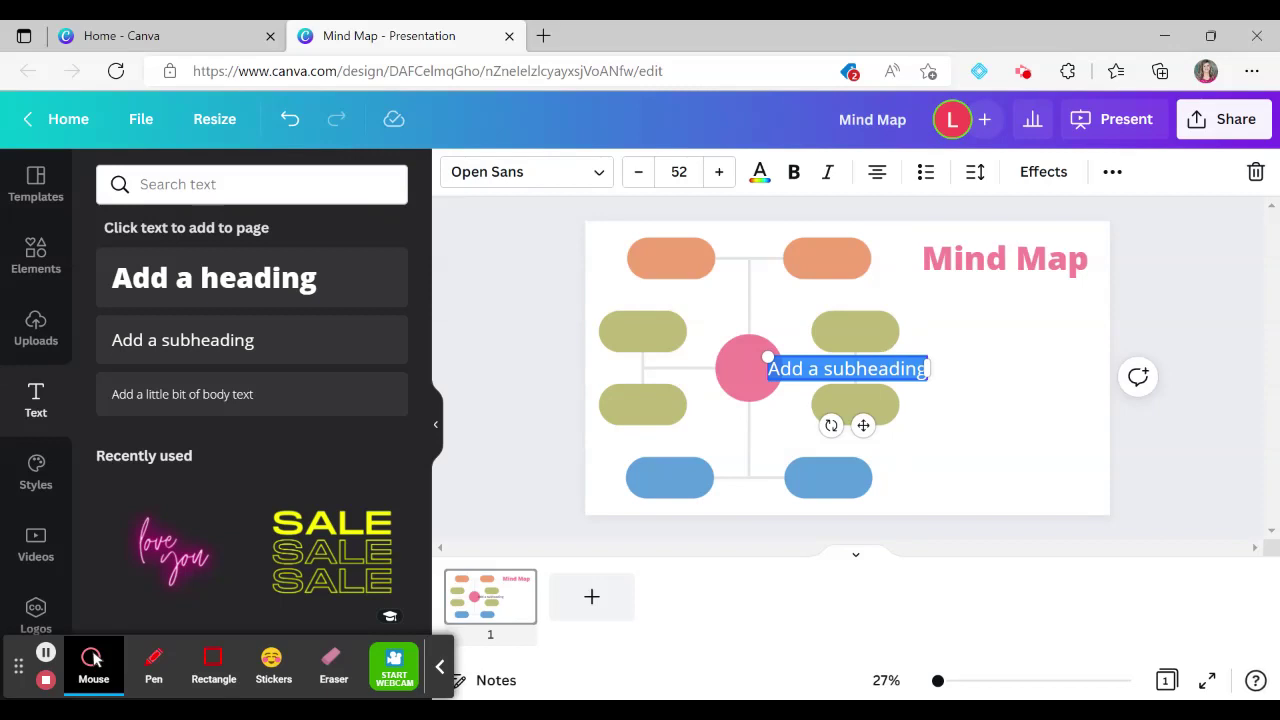
type("Dialog")
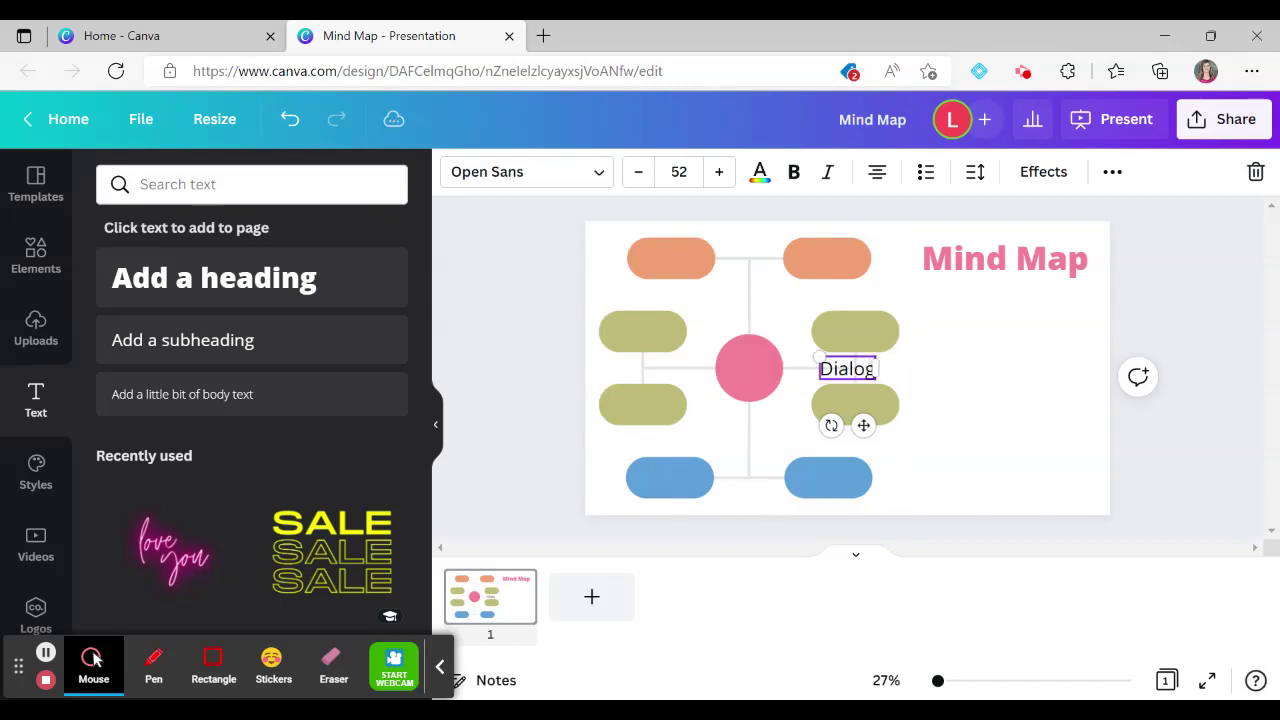
type("ue")
left_click_drag(864, 425, 662, 385)
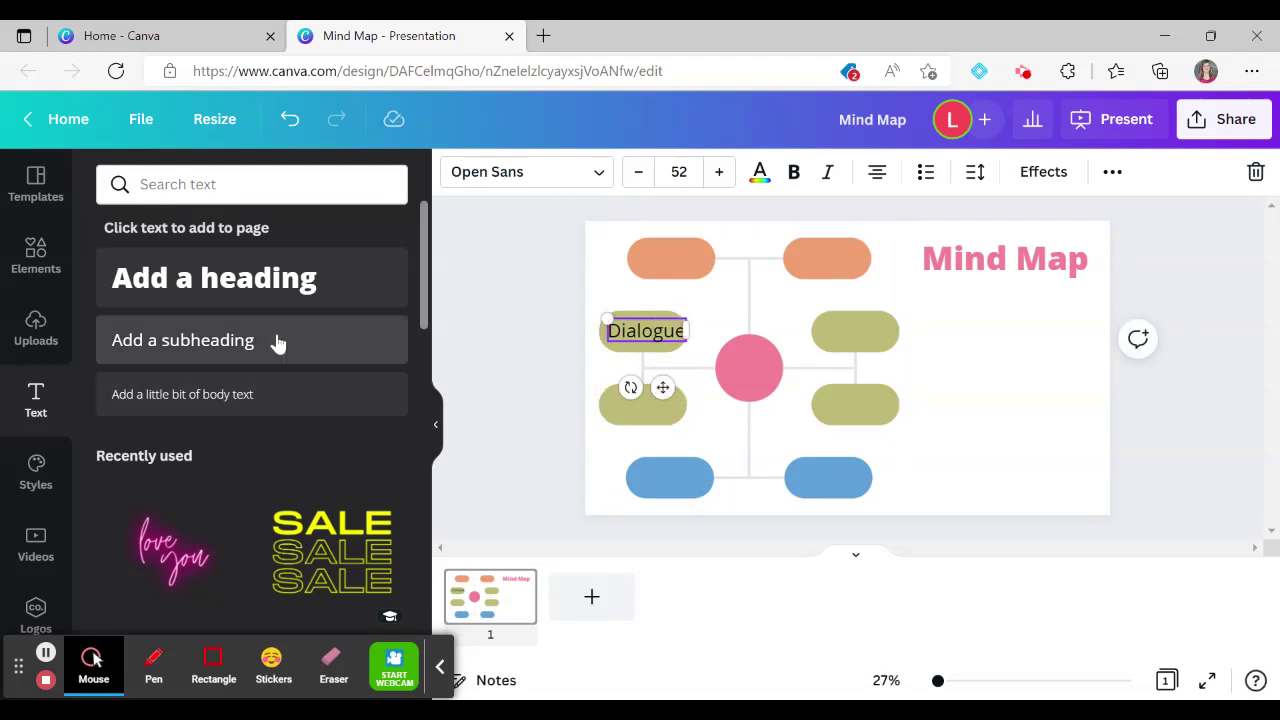
Label the upper-right olive branch 'Traits', then add a blank second slide.
left_click(314, 342)
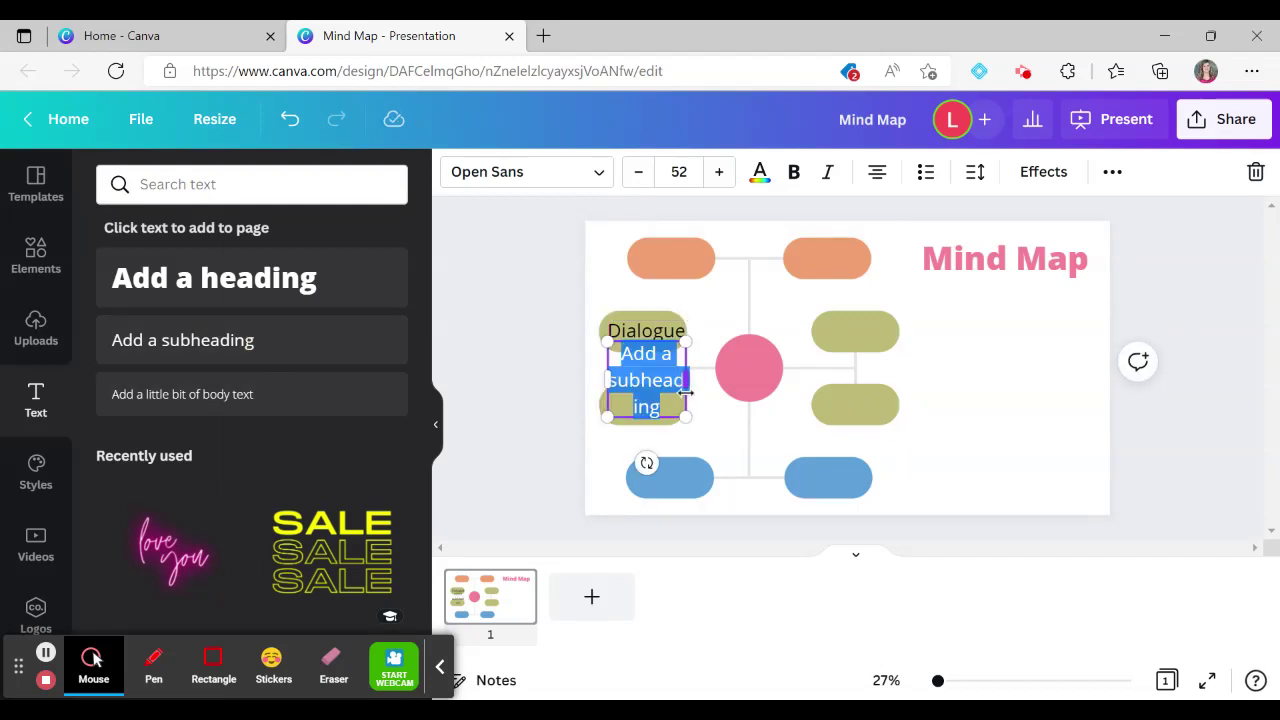
type("Traits")
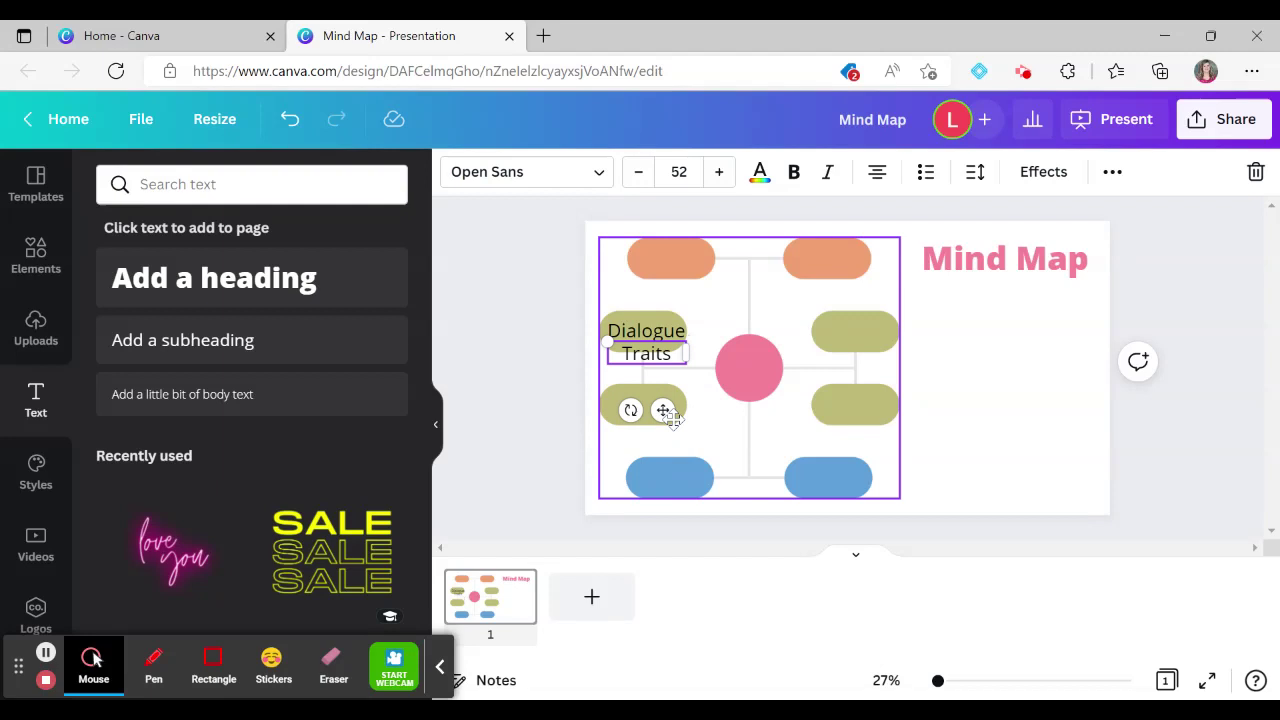
mouse_move(664, 411)
left_mouse_down()
mouse_move(866, 397)
mouse_move(869, 386)
left_mouse_up()
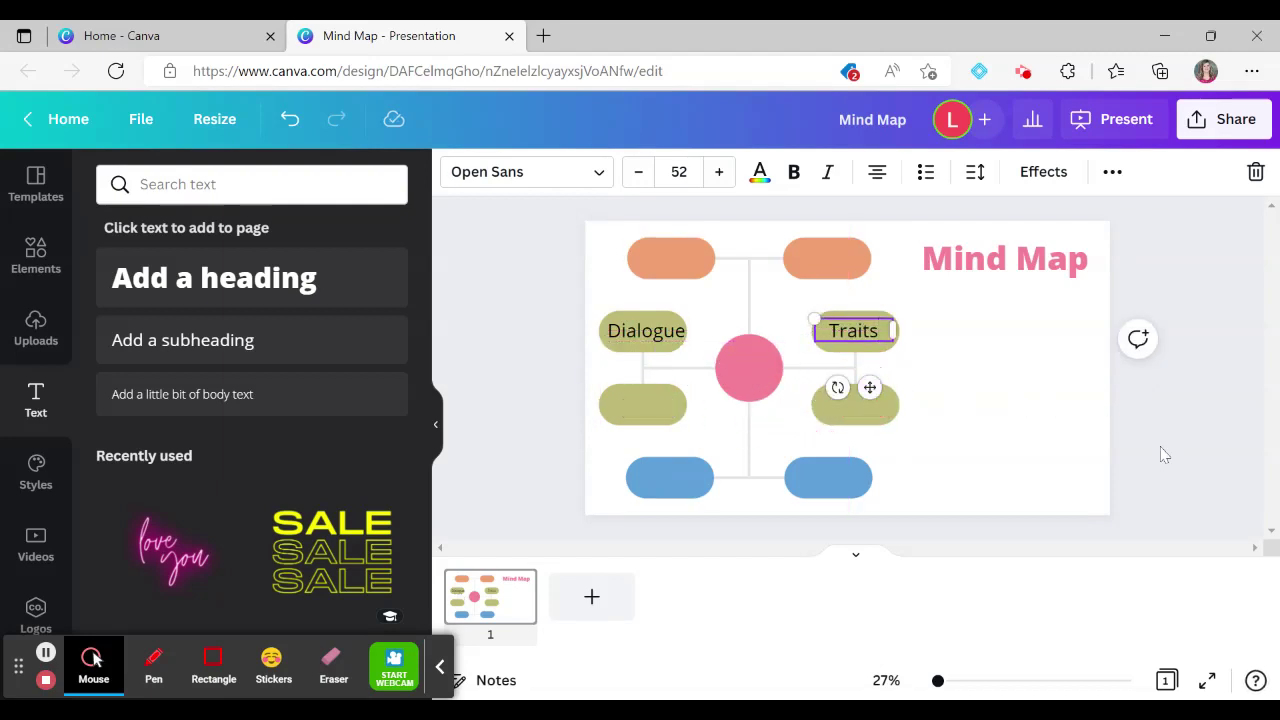
left_click(1210, 490)
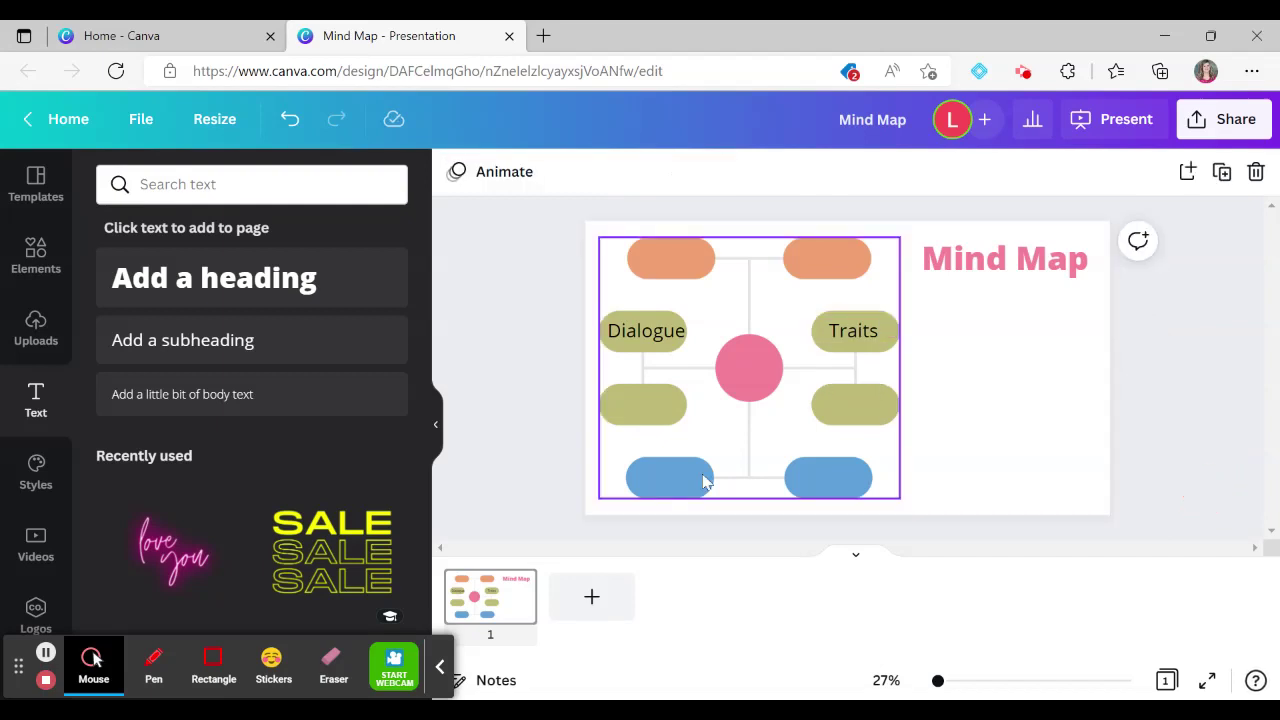
left_click(591, 596)
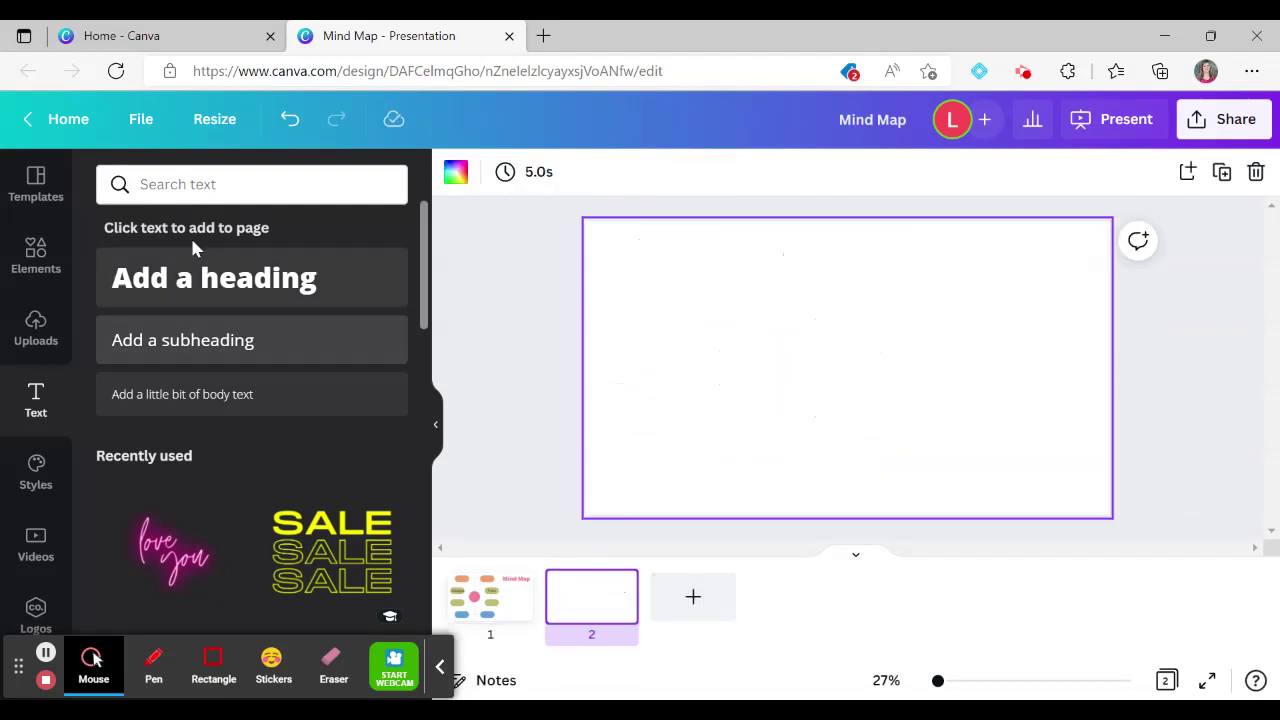
Search Elements for 'timeline' and place an enlarged vertical line timeline on slide 2's left.
left_click(40, 262)
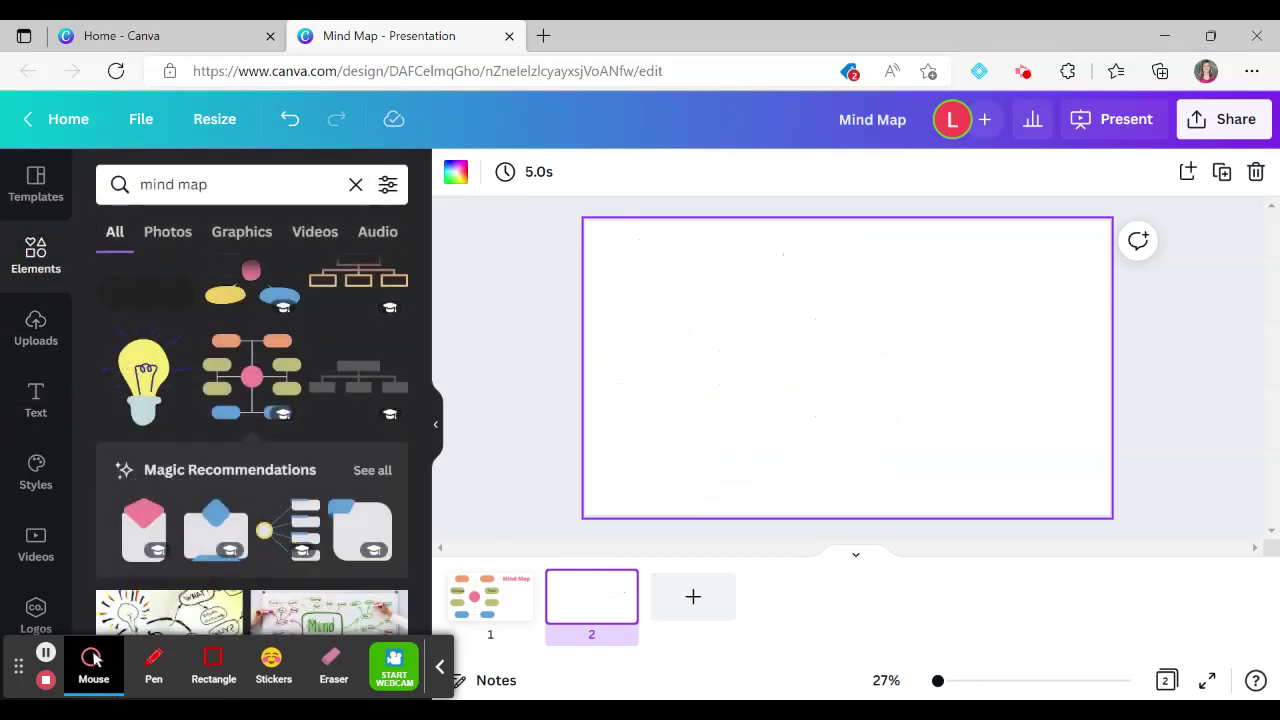
key("BackSpace")
key("BackSpace")
key("BackSpace")
key("BackSpace")
key("BackSpace")
key("BackSpace")
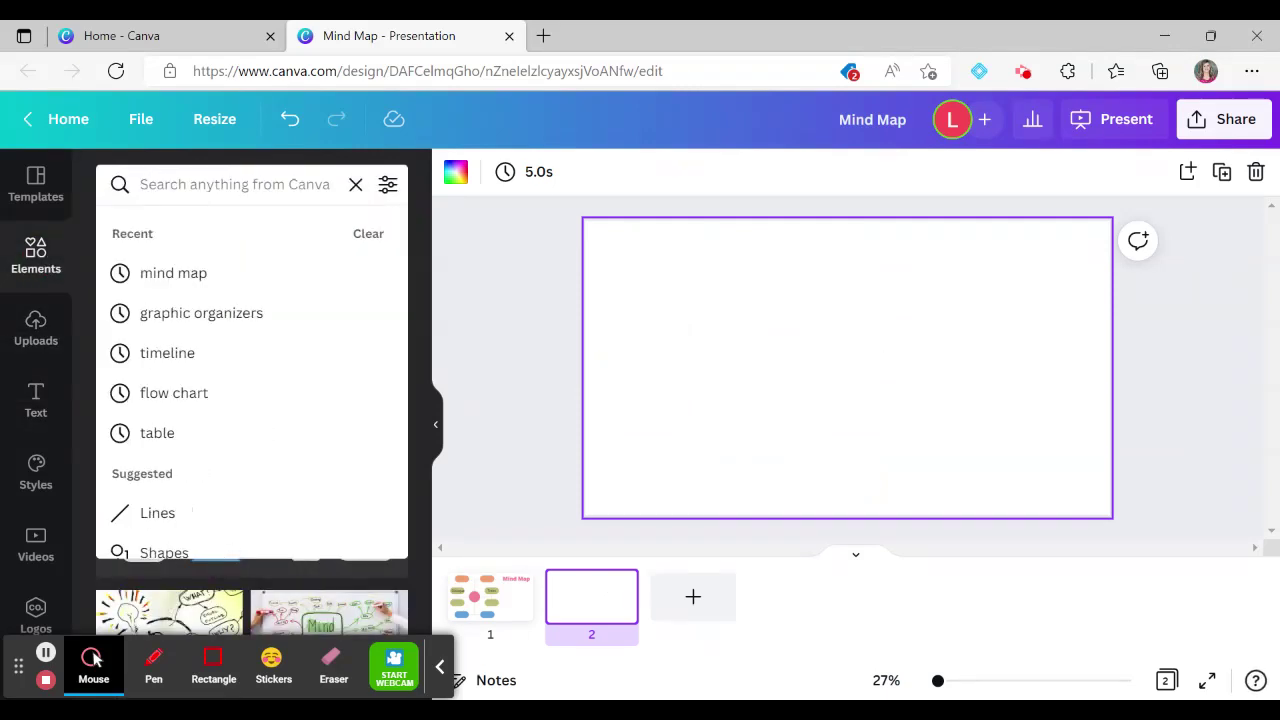
type("timeline")
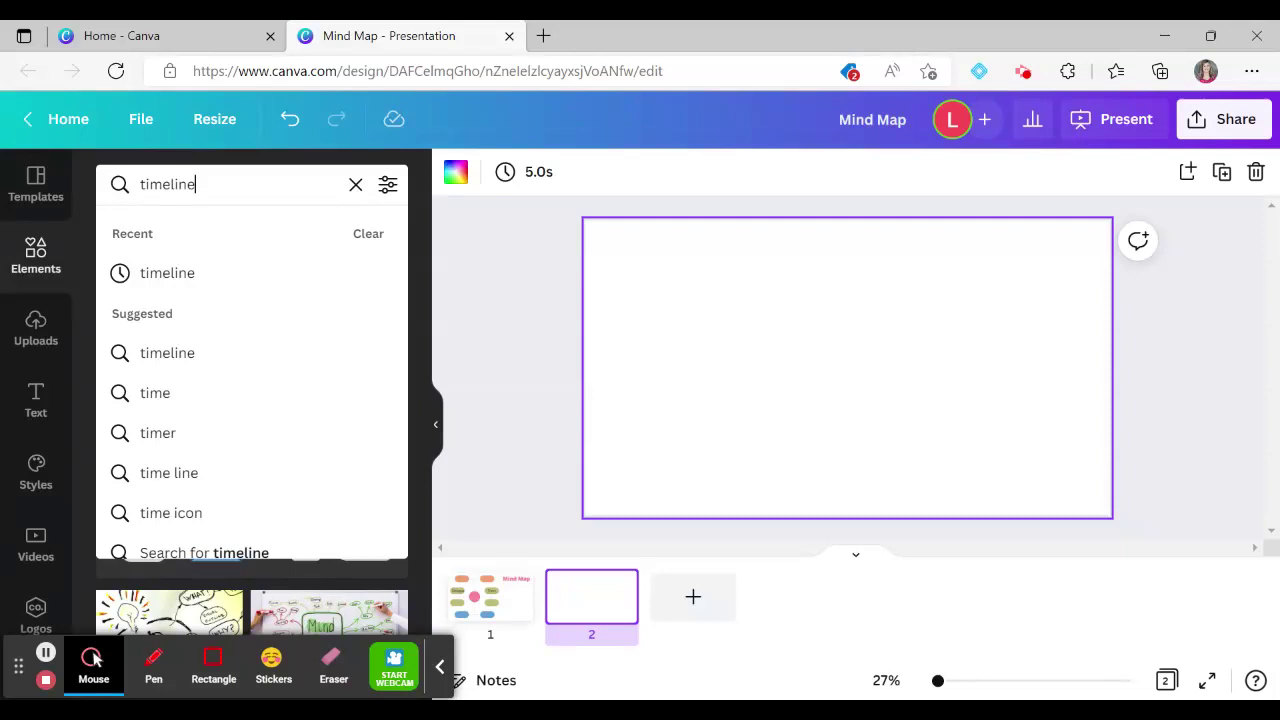
key("Return")
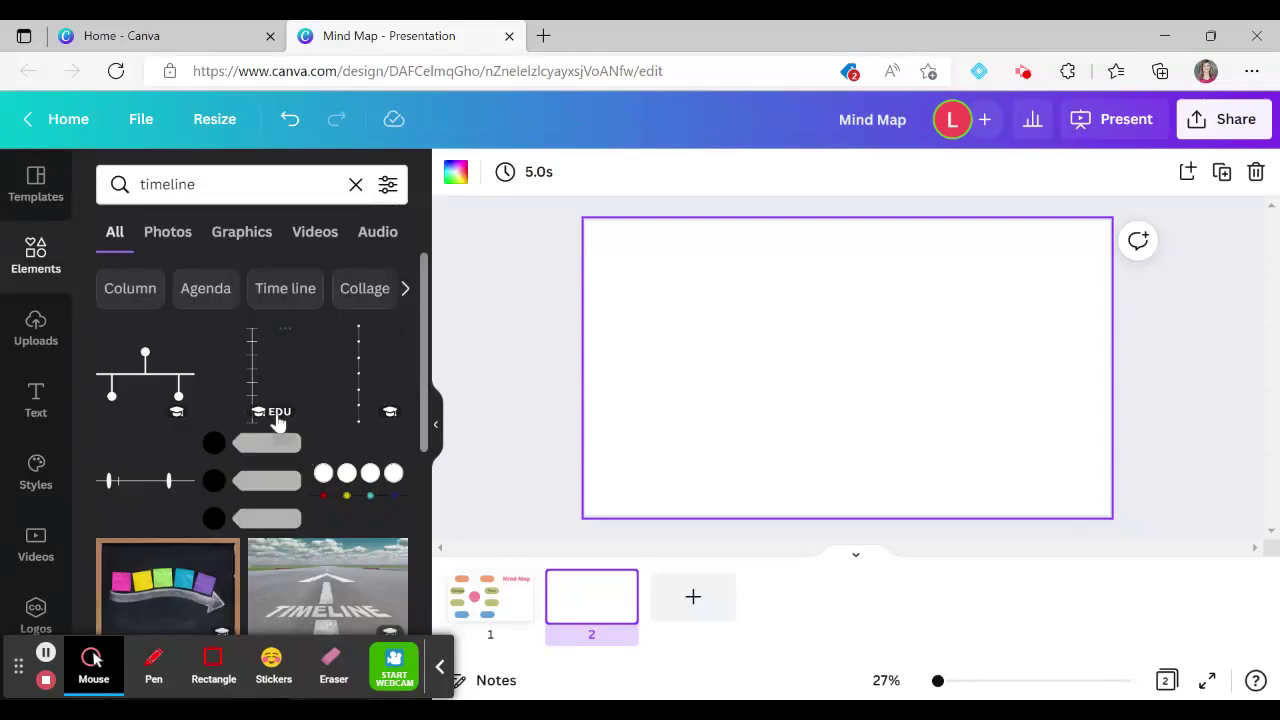
scroll(279, 422, "down", 5)
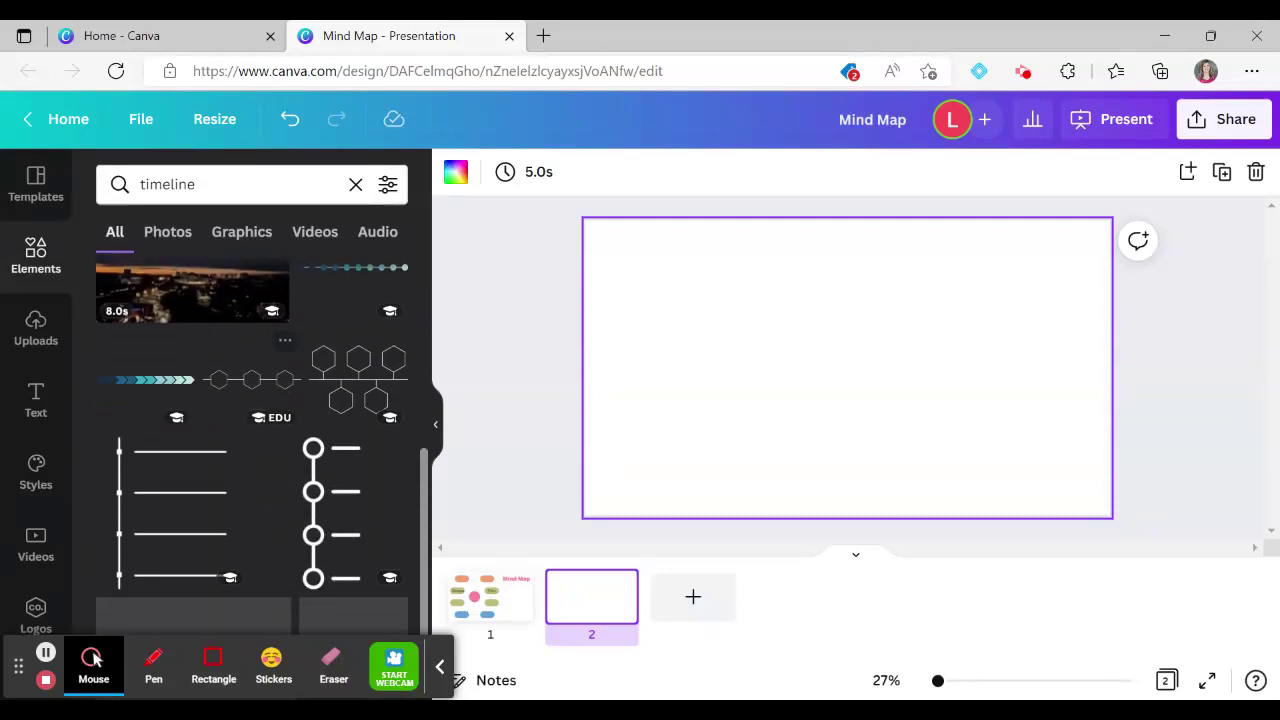
left_click(177, 467)
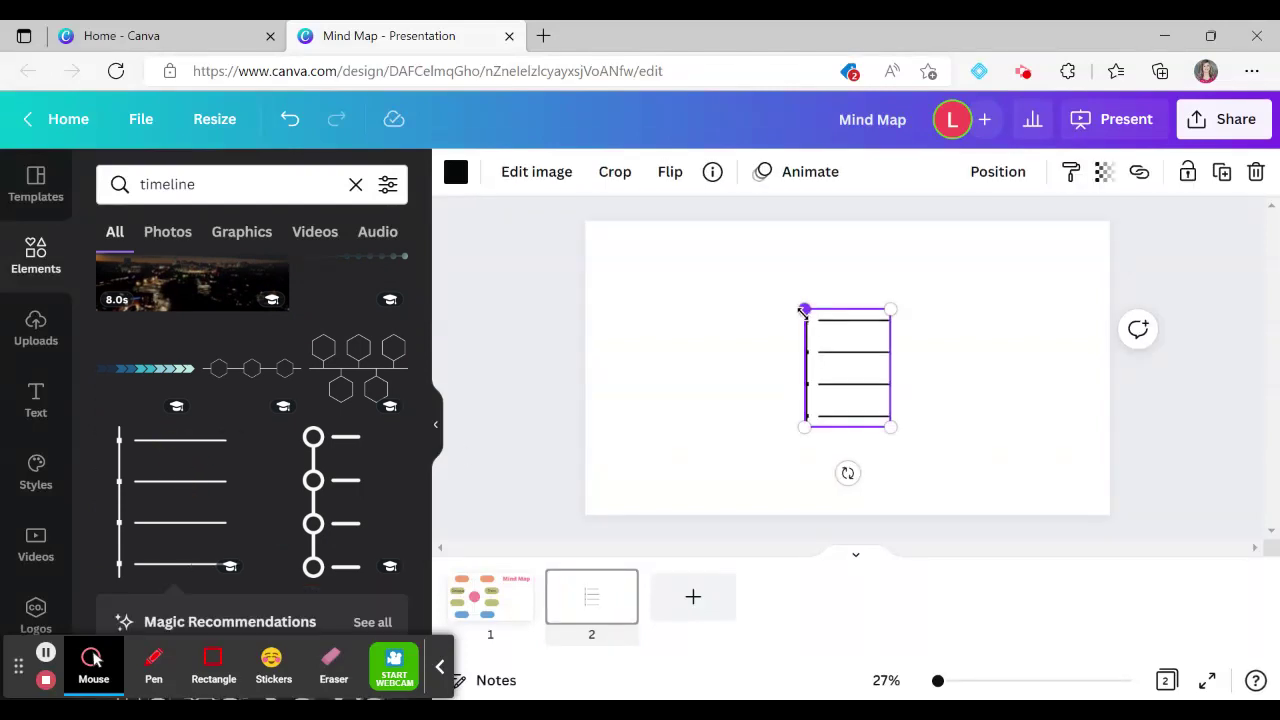
left_click_drag(804, 311, 700, 349)
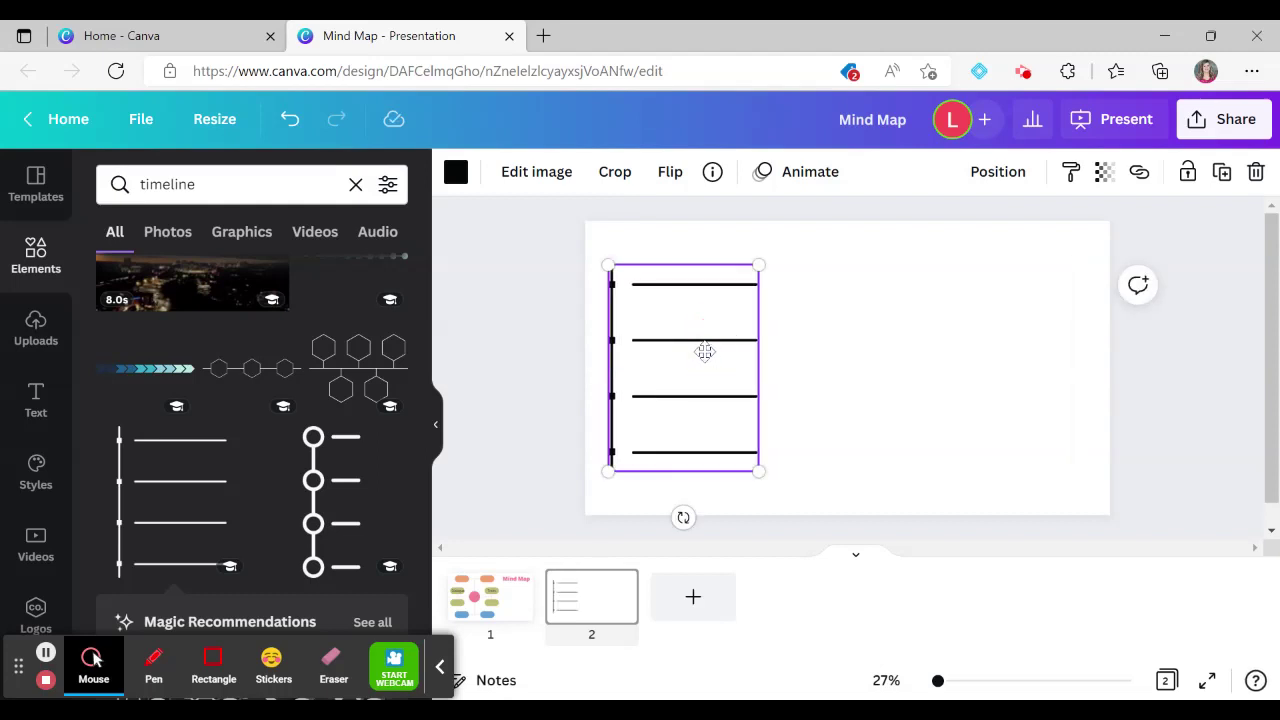
left_click(883, 332)
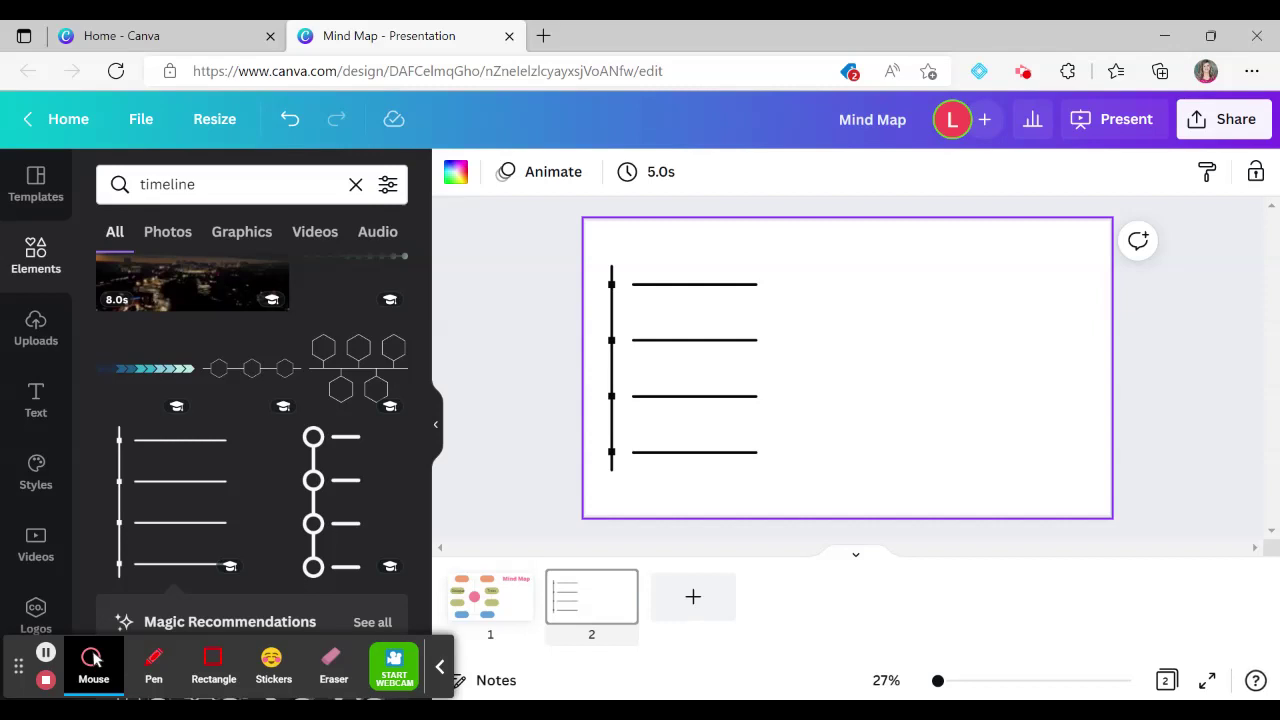
Add a 'WW1' subheading above the timeline's top branch, then add a blank third slide.
left_click(35, 398)
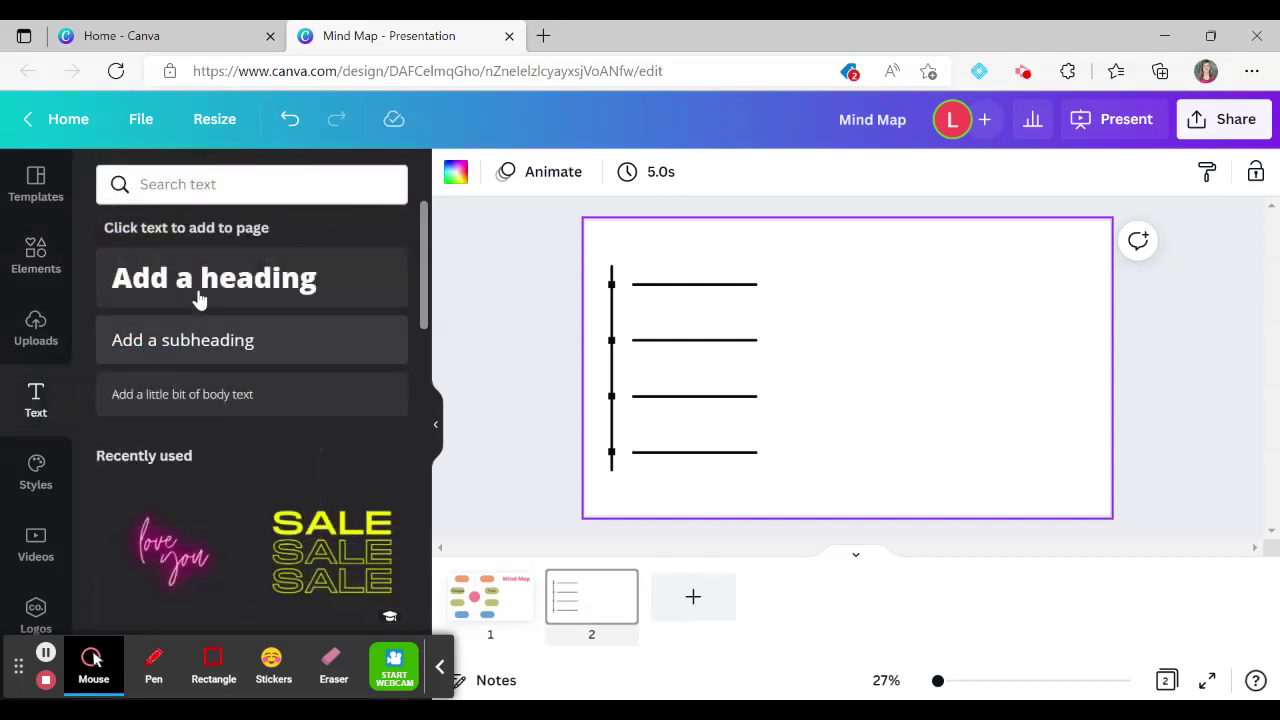
left_click(210, 341)
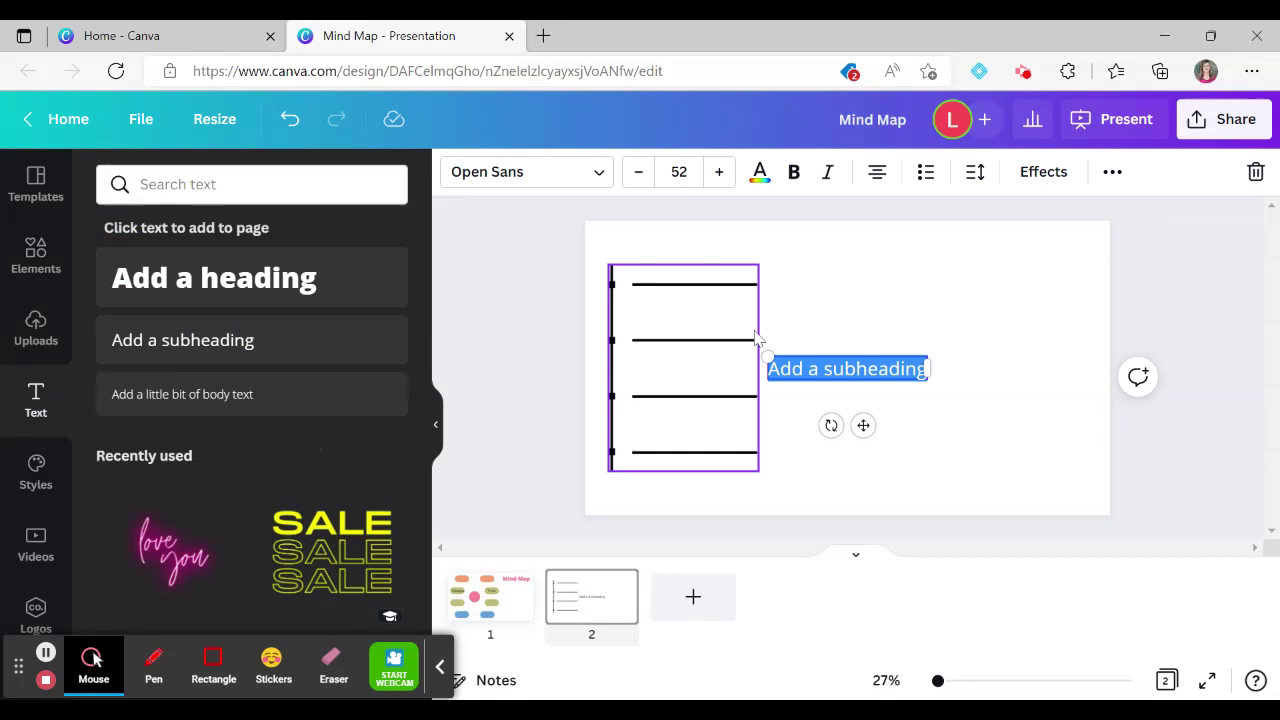
type("WW")
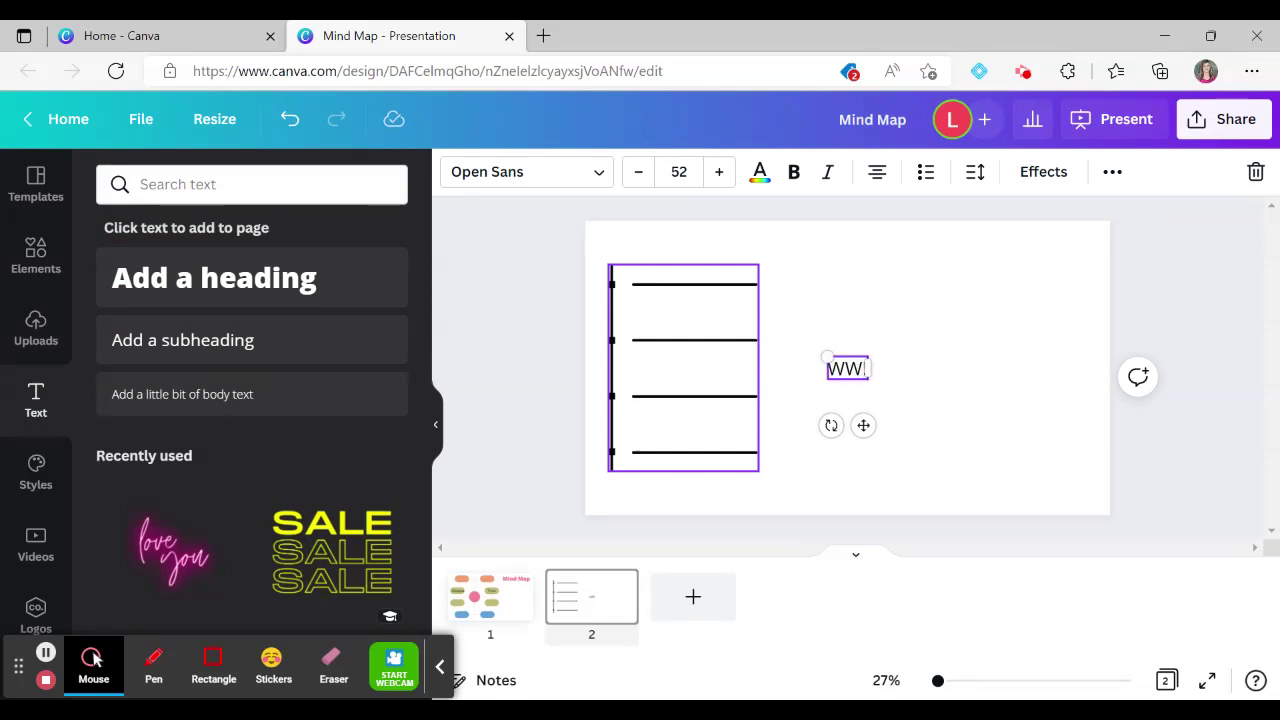
left_click_drag(863, 425, 733, 328)
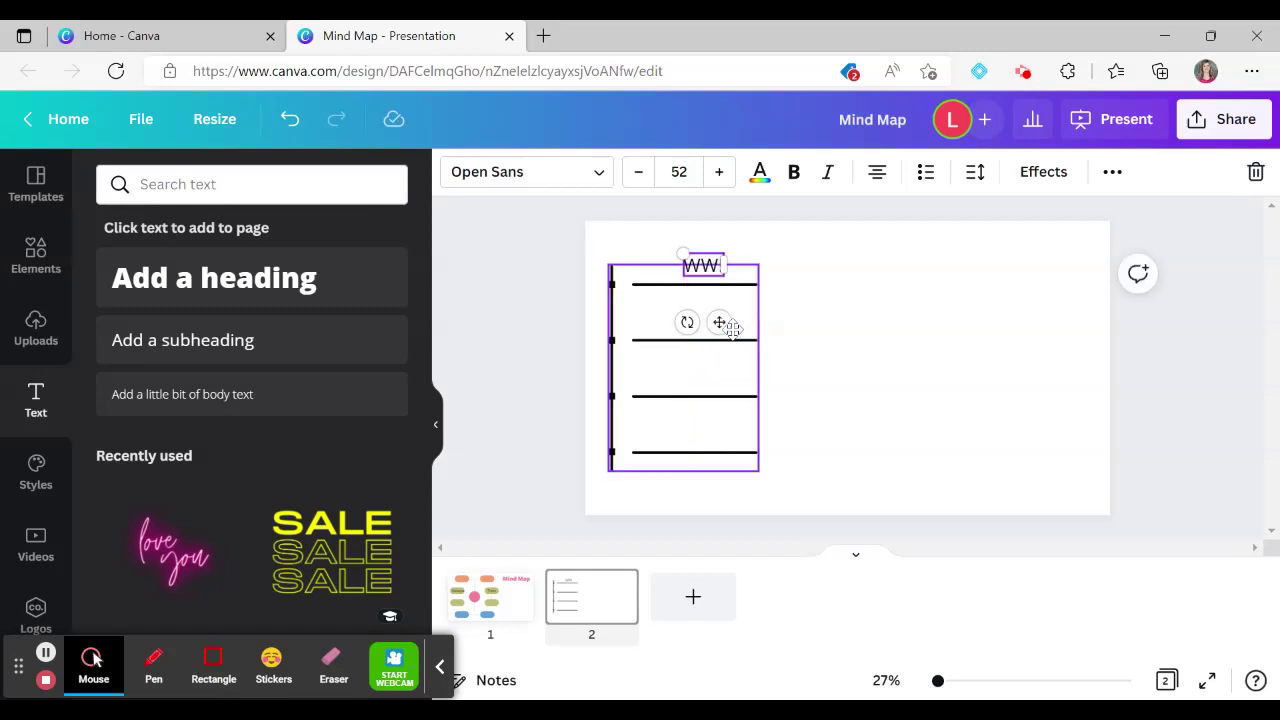
left_click(716, 262)
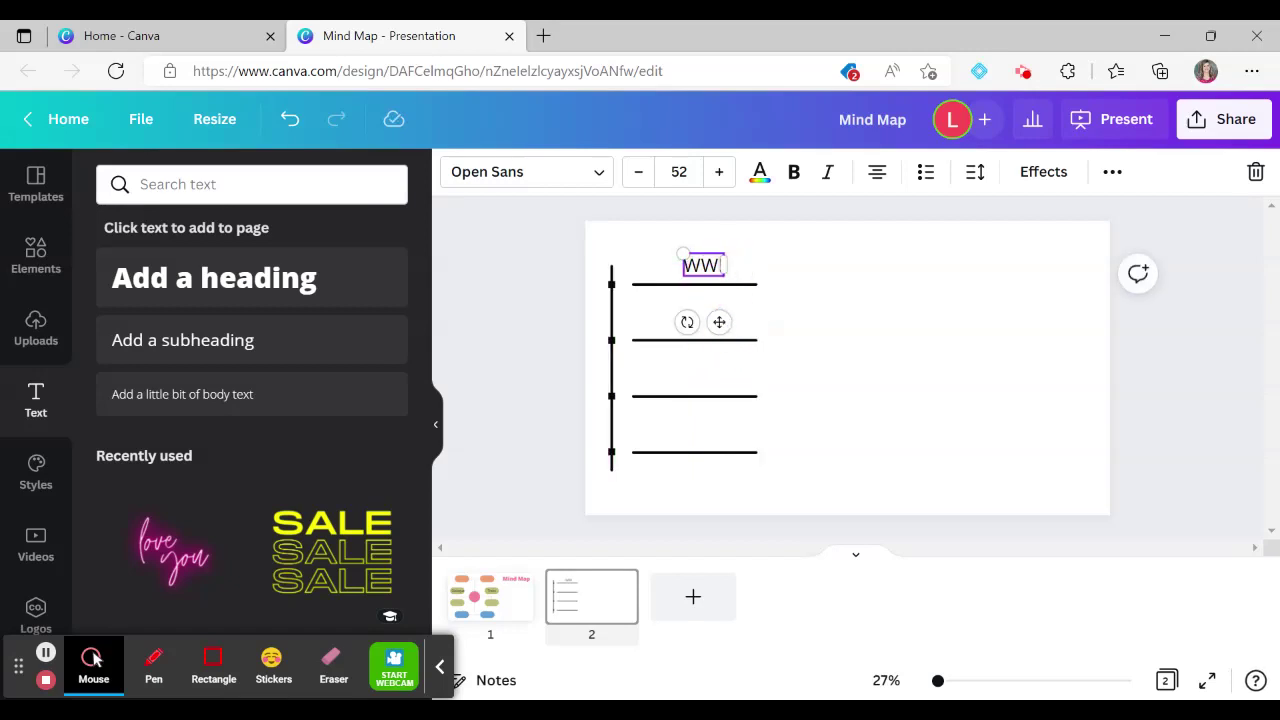
type("1")
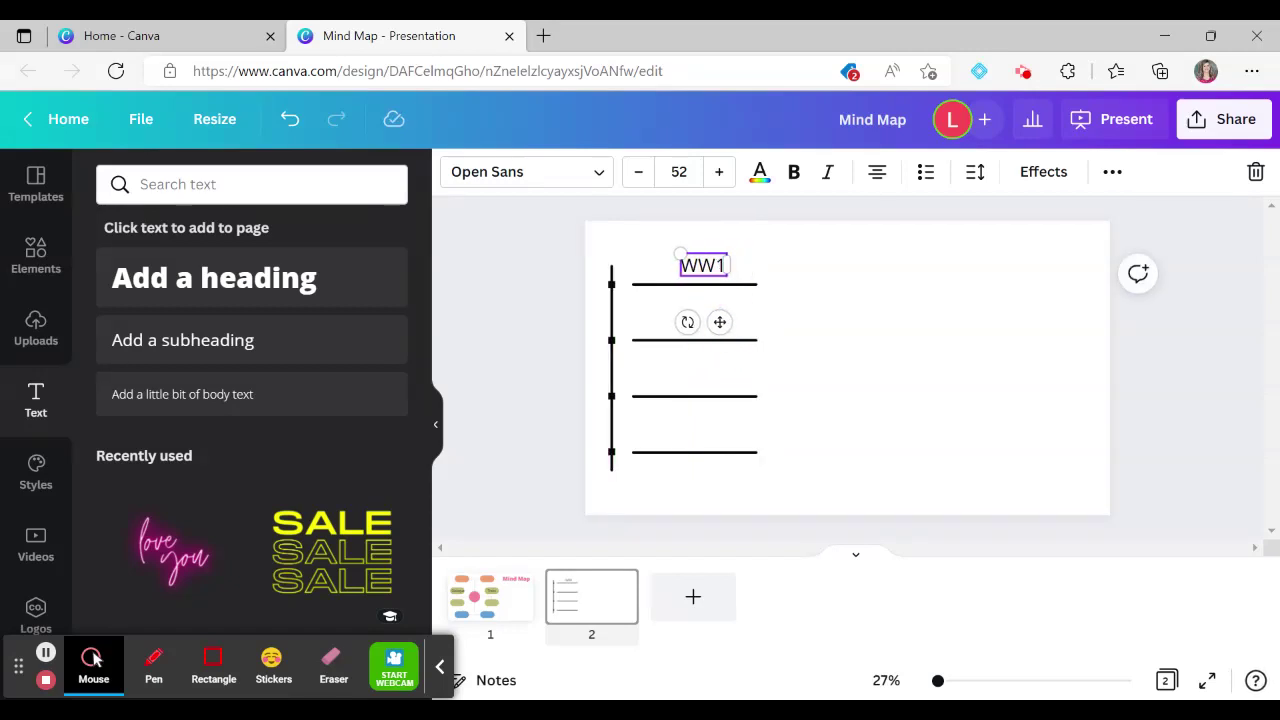
left_click(733, 604)
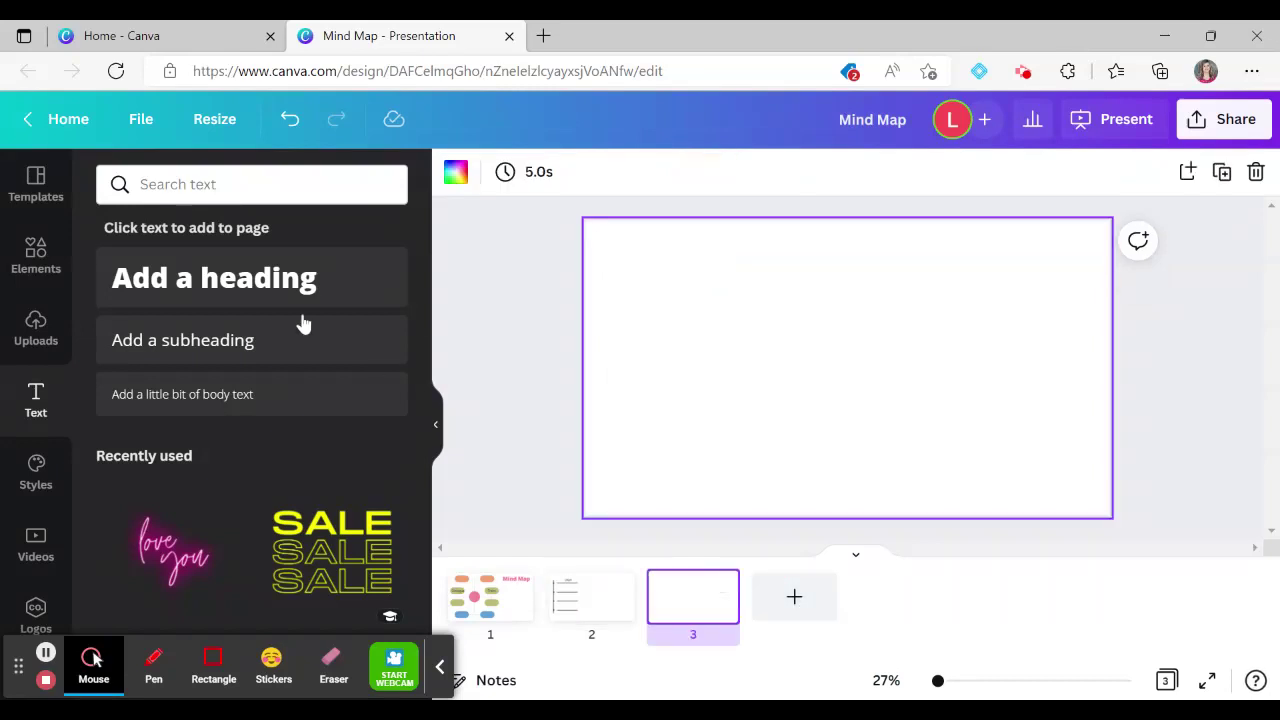
Search Elements for 'flow chart' and place the three-tier org-chart graphic, enlarged and centred.
left_click(37, 285)
left_click(166, 186)
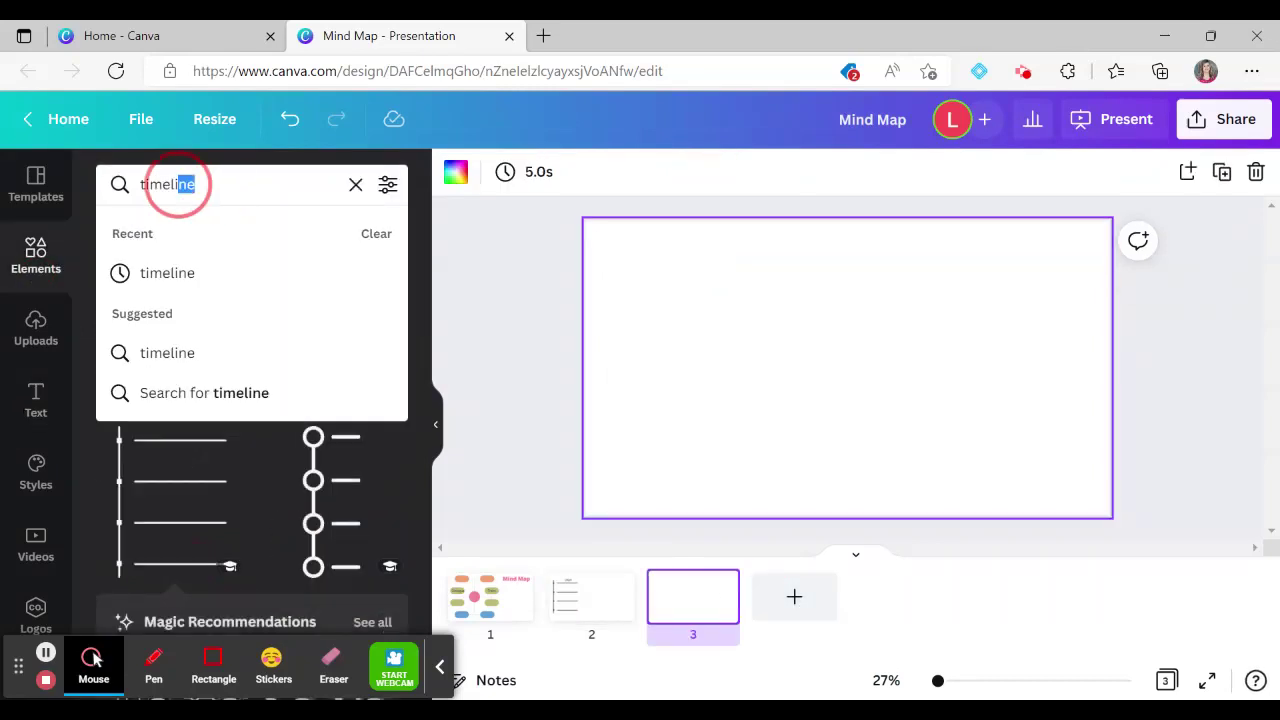
type("flow chart")
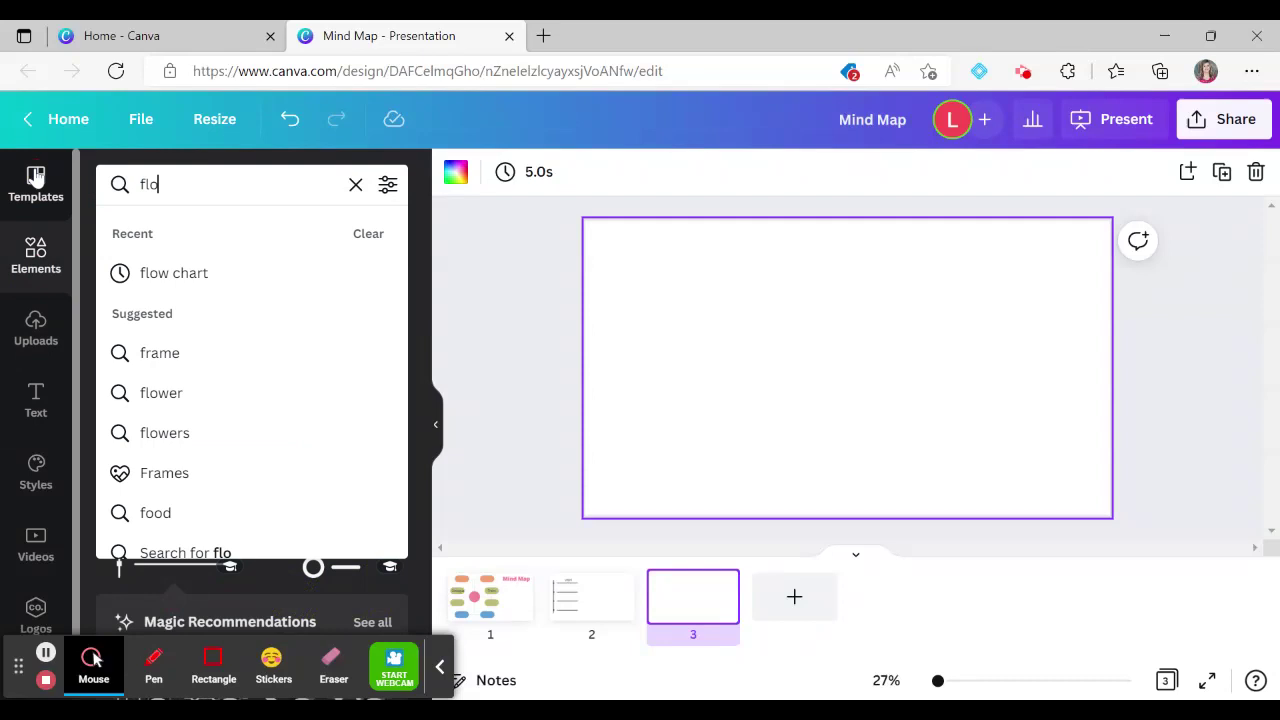
key("Return")
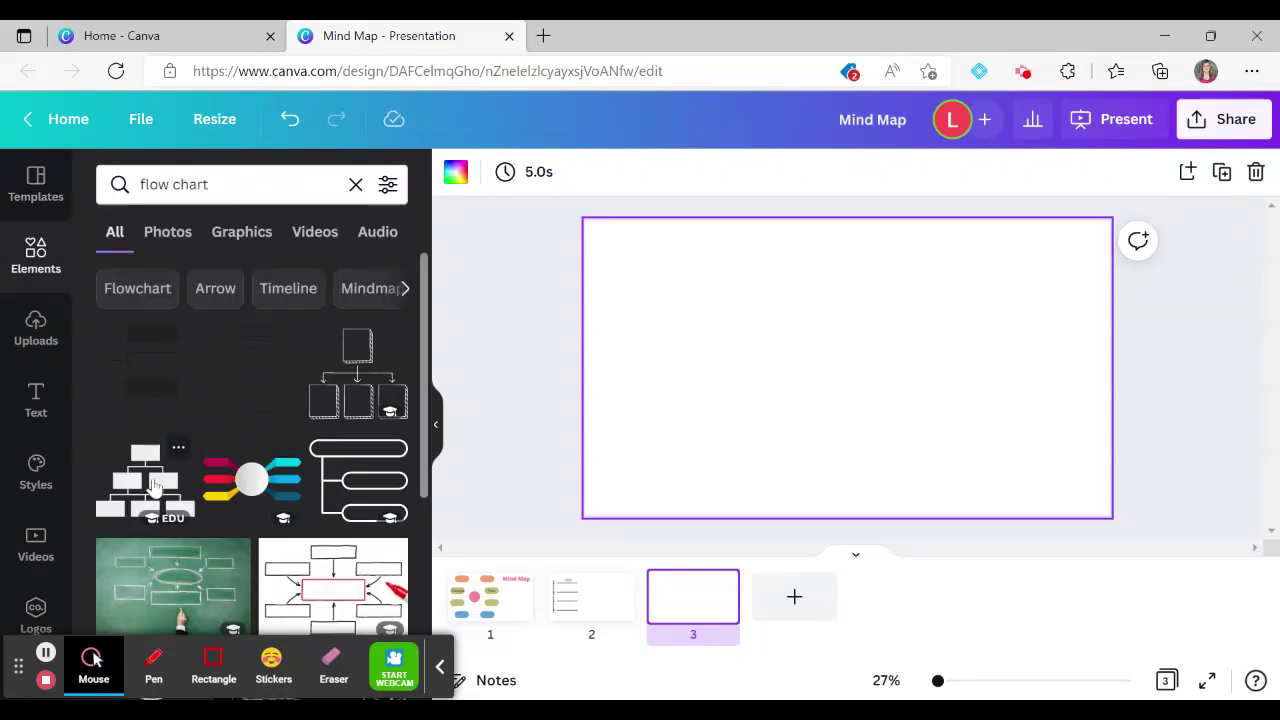
left_click(152, 484)
left_click_drag(766, 309, 640, 263)
left_click_drag(863, 325, 878, 338)
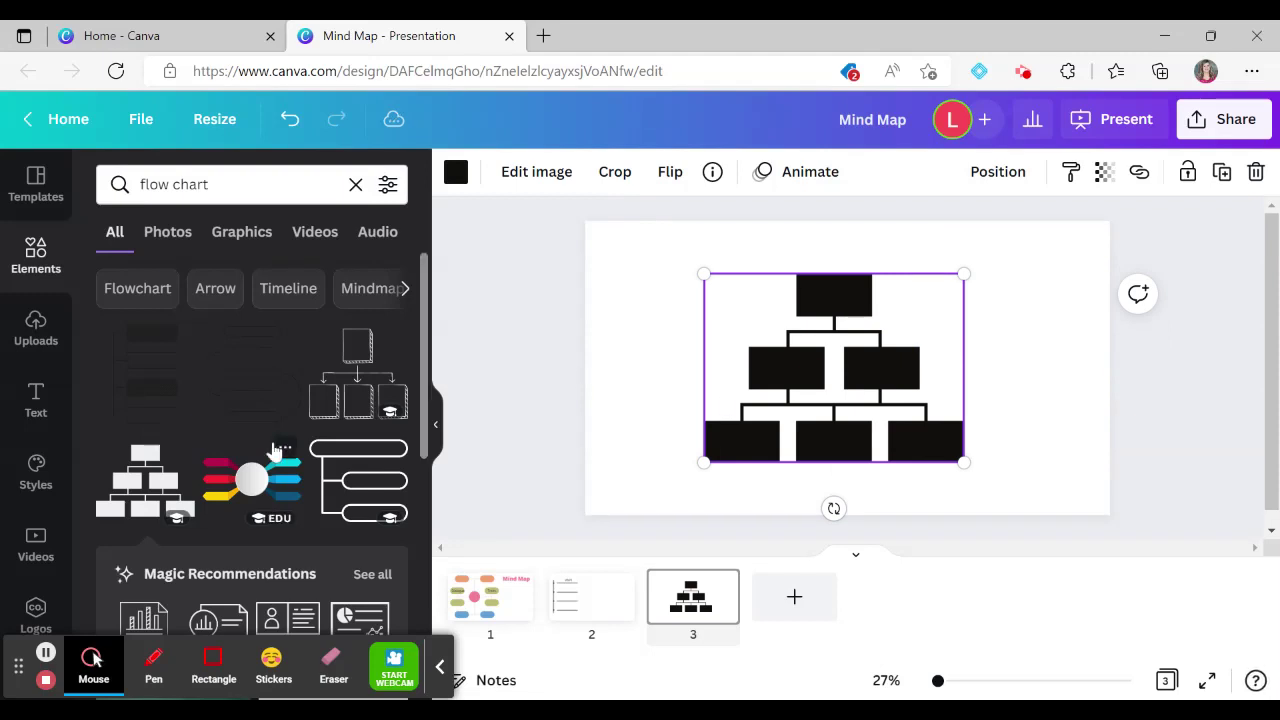
Search Elements for 'chart' and scroll through the results.
left_click(180, 184)
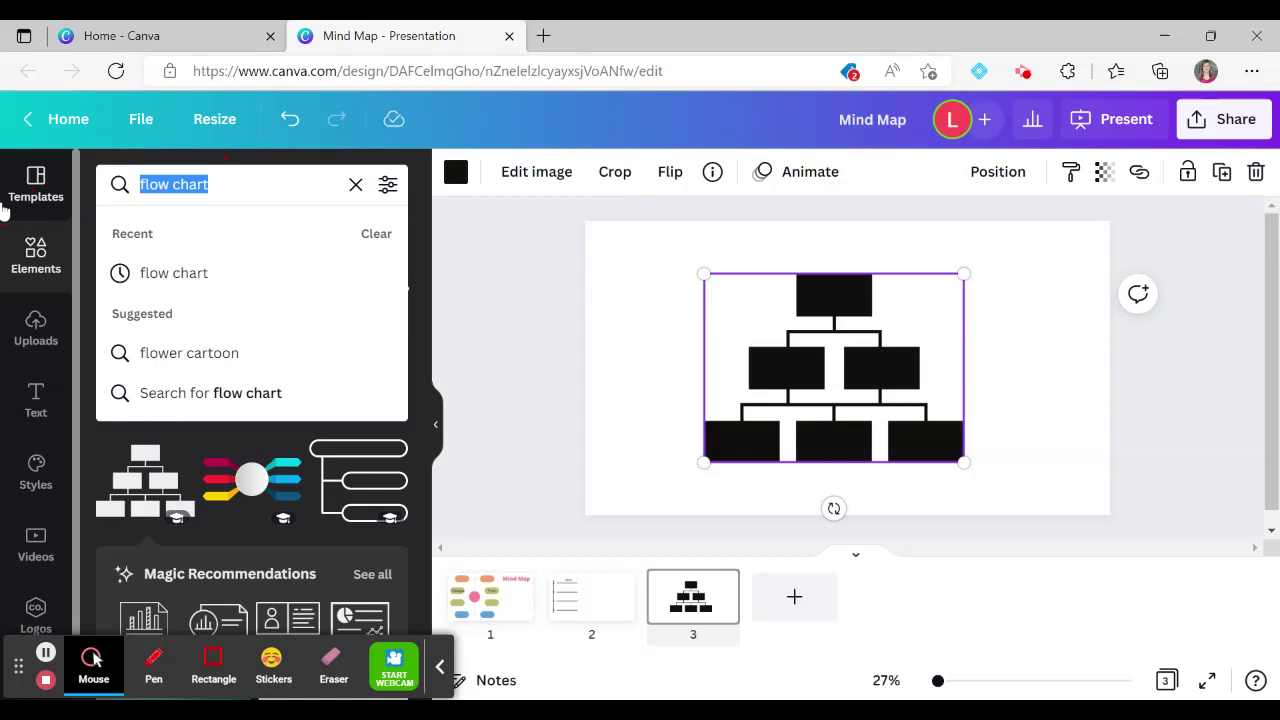
type("gre")
key("BackSpace")
key("BackSpace")
key("BackSpace")
type("ch")
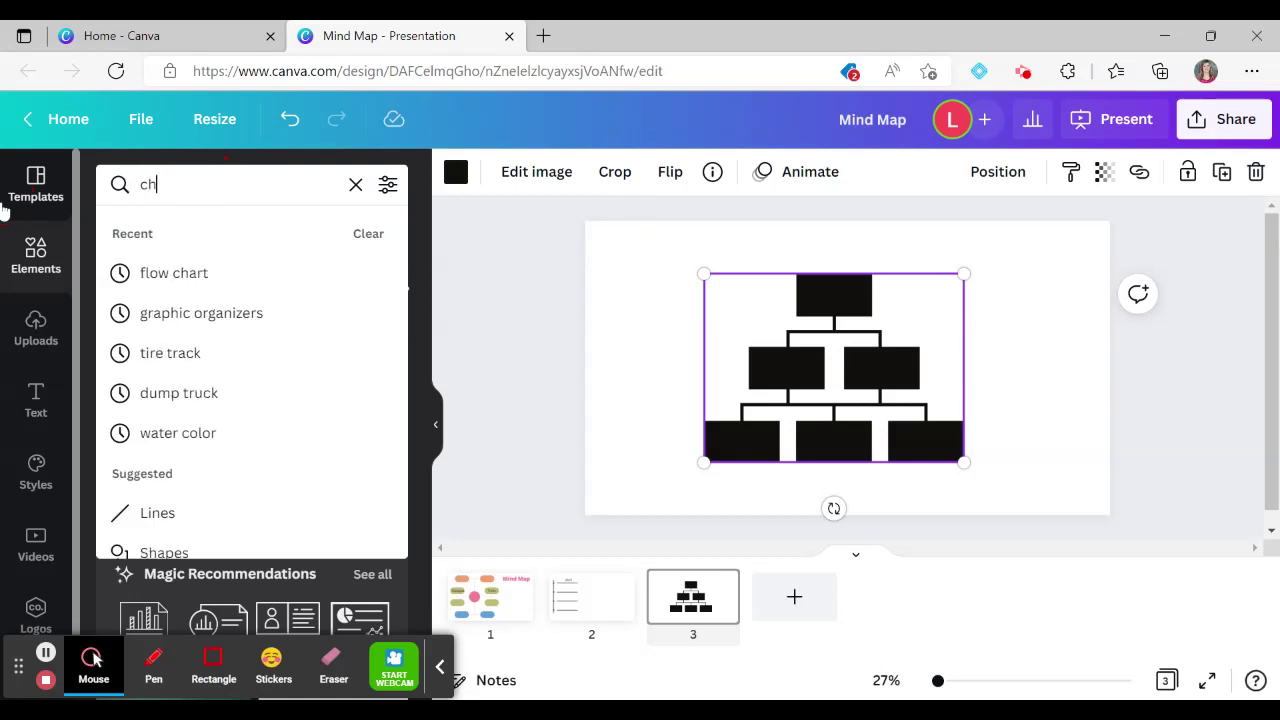
type("art")
key("Return")
scroll(240, 525, "down", 3)
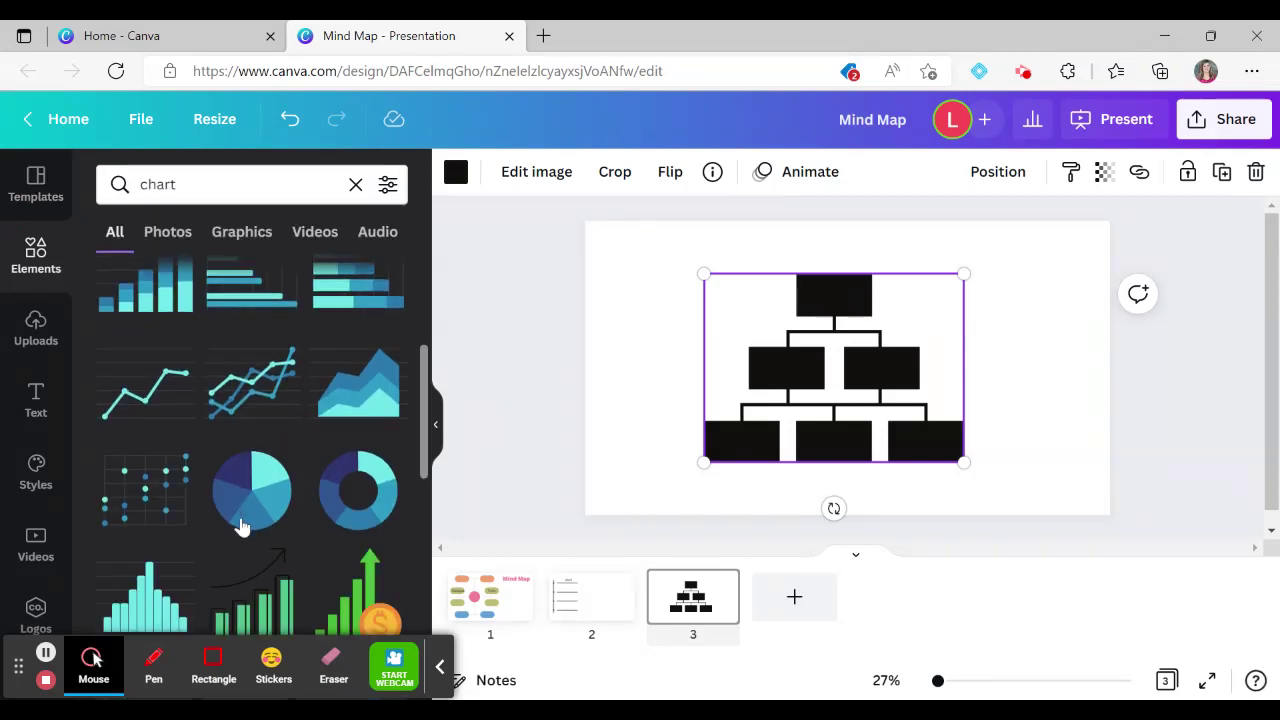
scroll(243, 520, "down", 10)
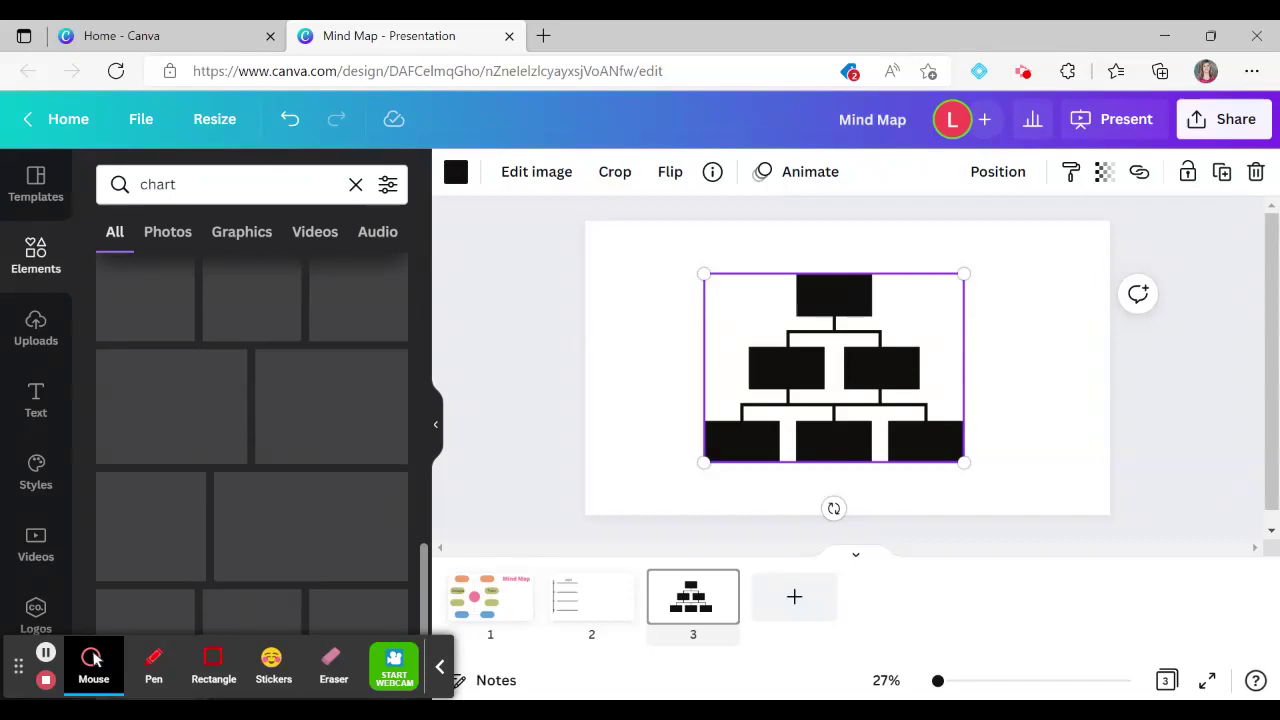
scroll(226, 219, "up", 15)
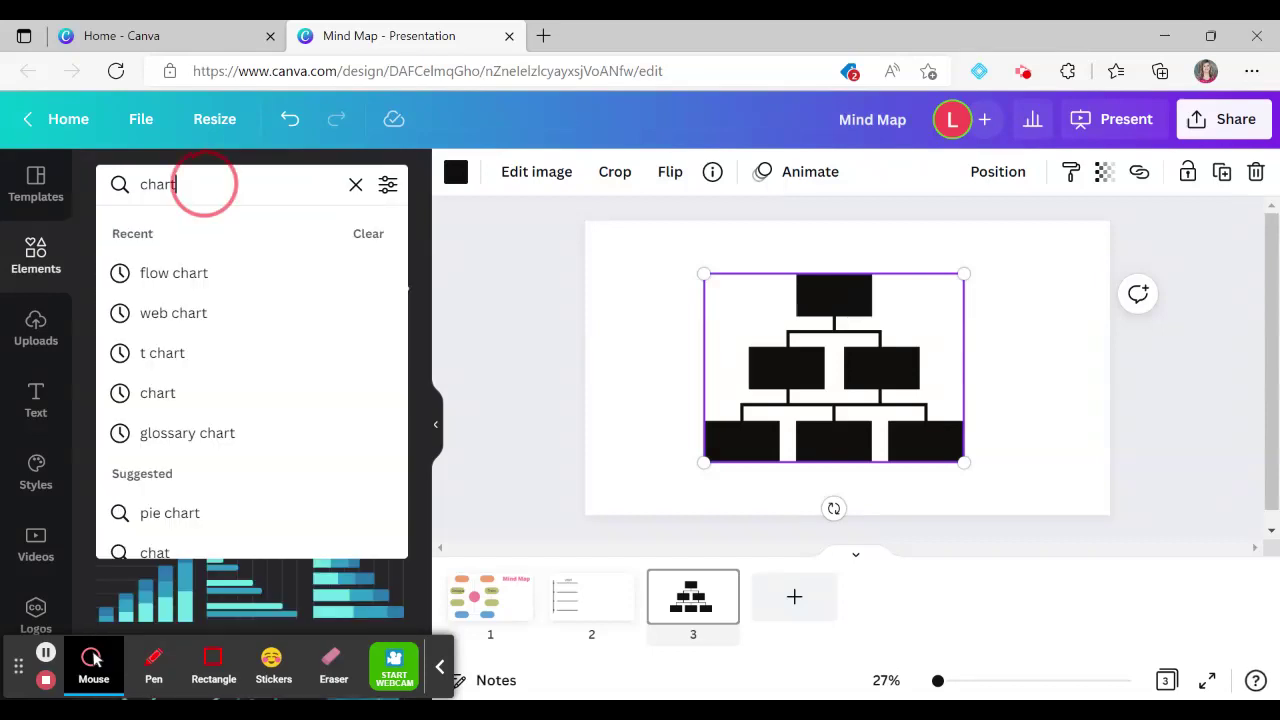
Search Elements for 'graphic organizers' and browse the diagram results.
double_click(205, 184)
type("graphic o")
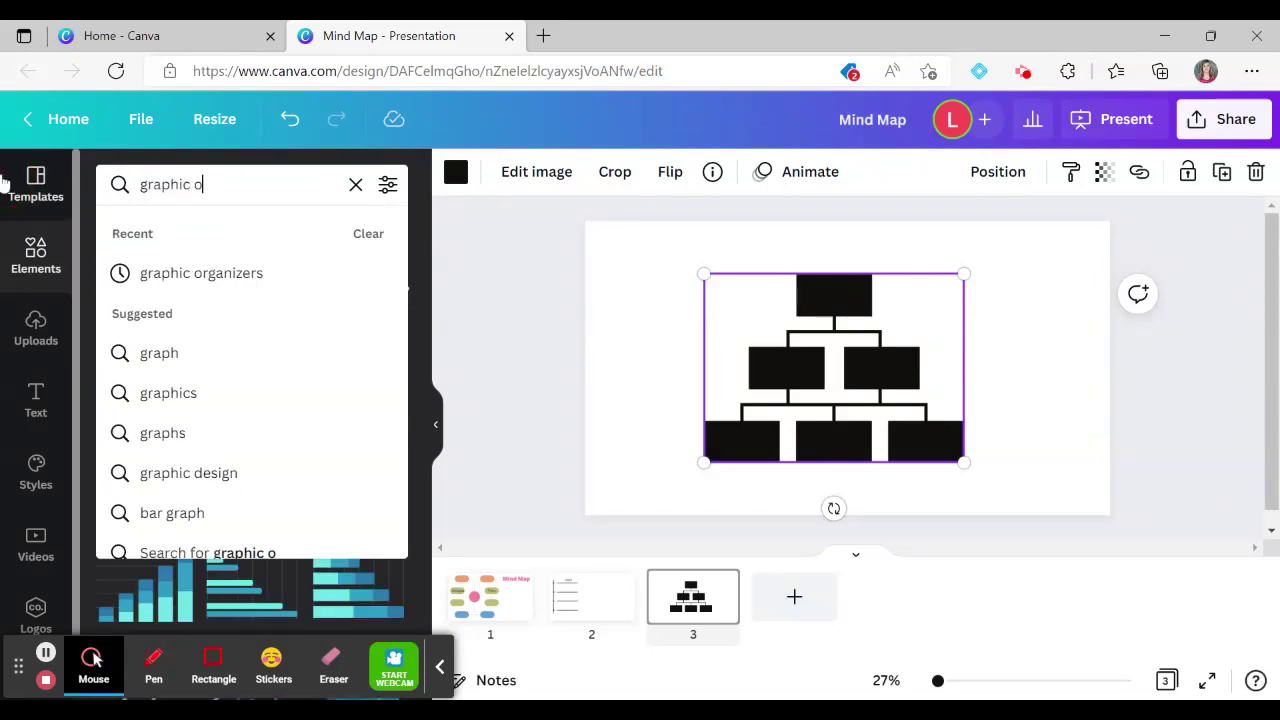
type("rganizers")
key("Return")
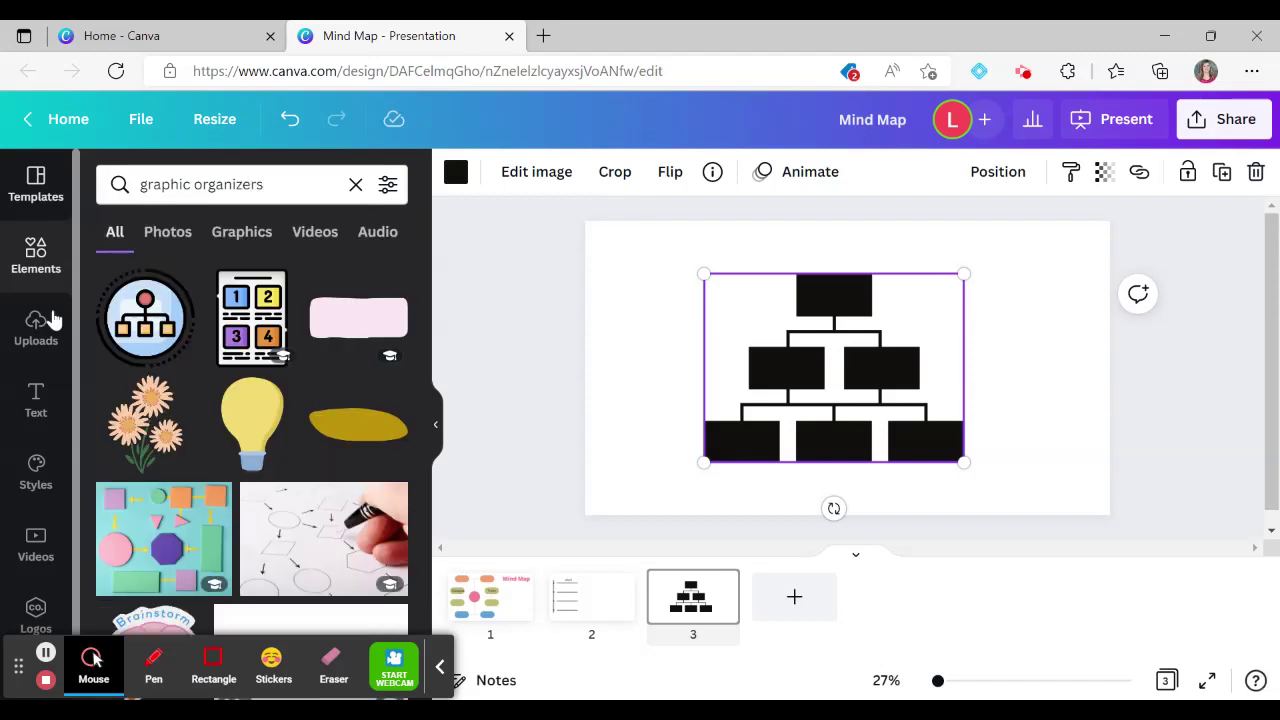
scroll(380, 540, "down", 5)
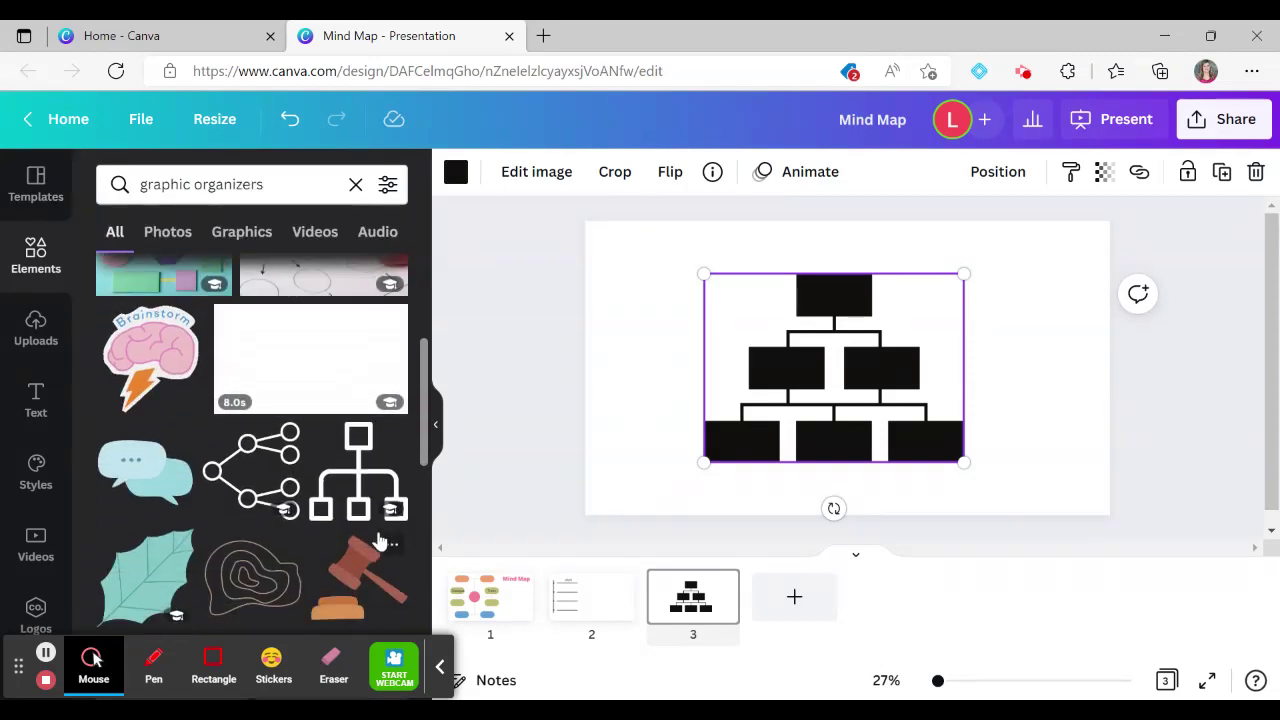